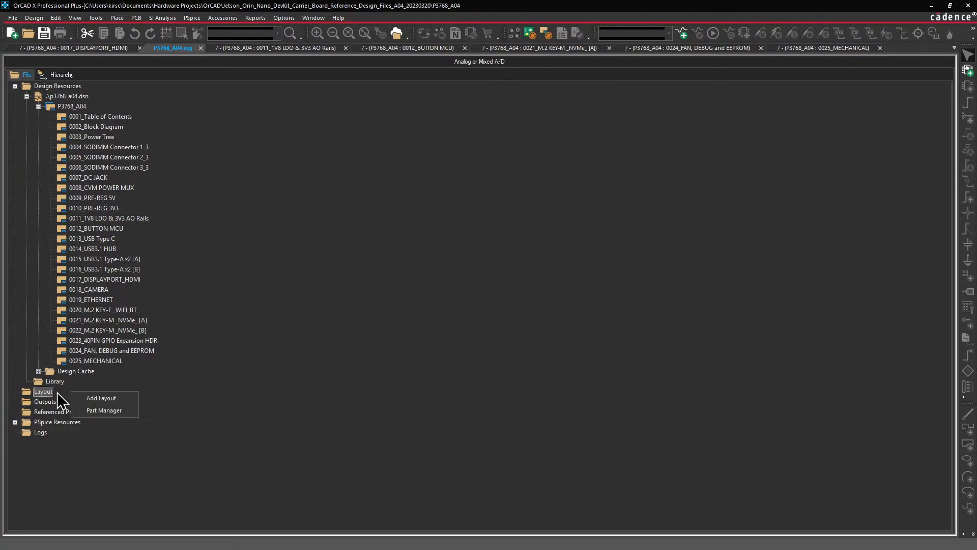
# Add the board file P3768_A04.brd from the P3768_A04_Allegro_layout folder to the project's Layout folder.
pyautogui.click(97, 398)
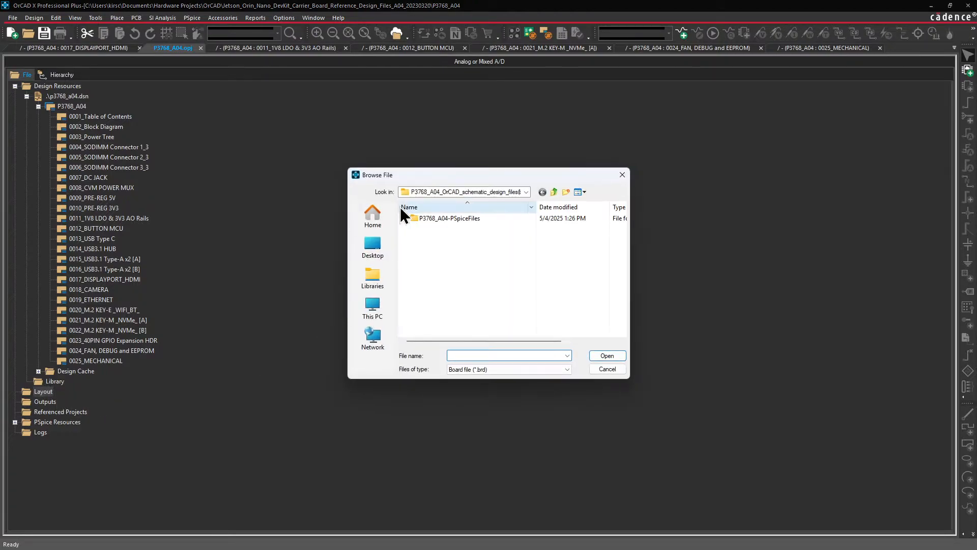
pyautogui.click(555, 192)
pyautogui.doubleClick(479, 219)
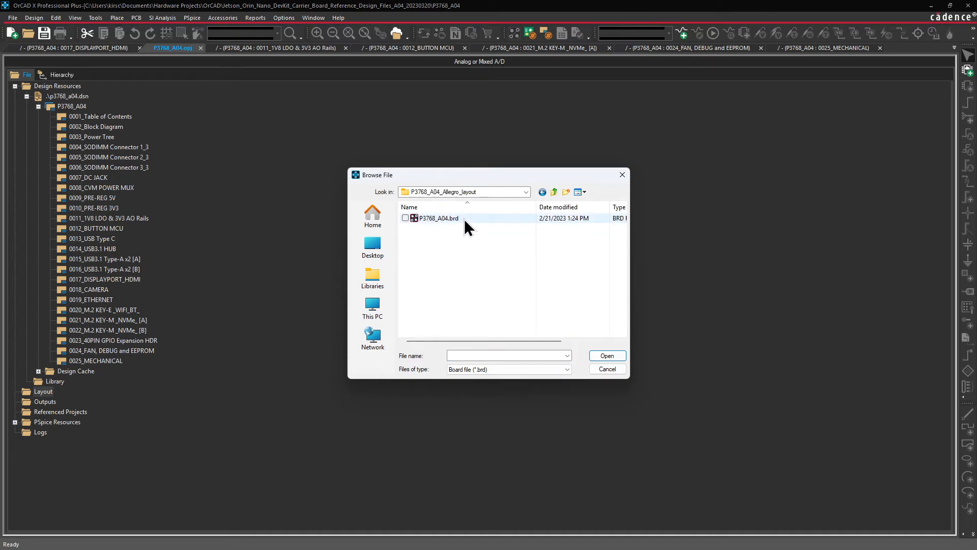
pyautogui.doubleClick(464, 219)
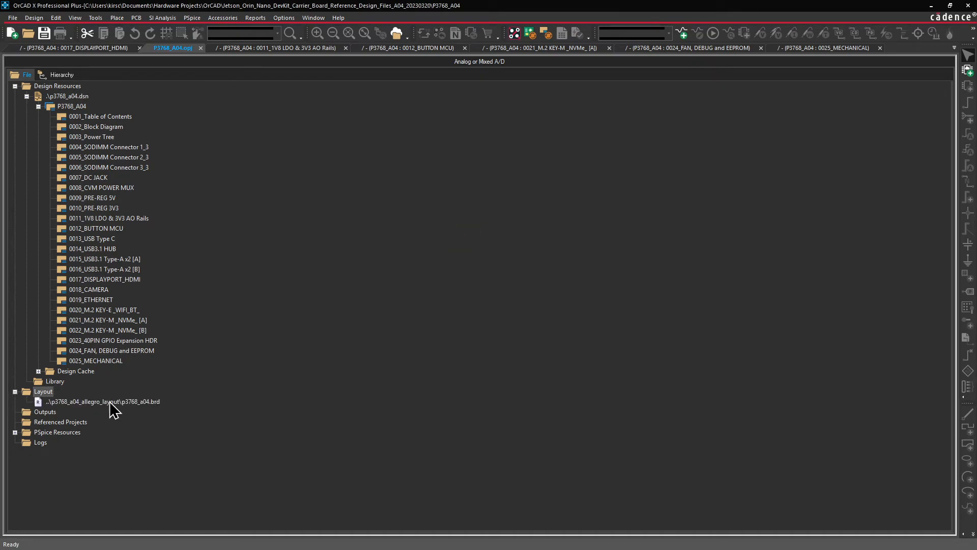
# Open the linked p3768_a04.brd layout from the project's Layout folder.
pyautogui.click(110, 402)
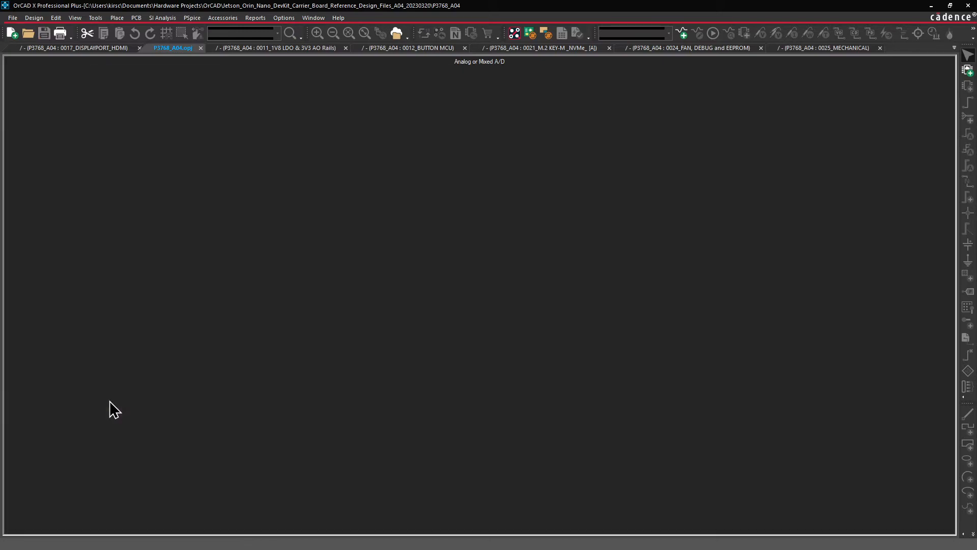
pyautogui.rightClick(112, 406)
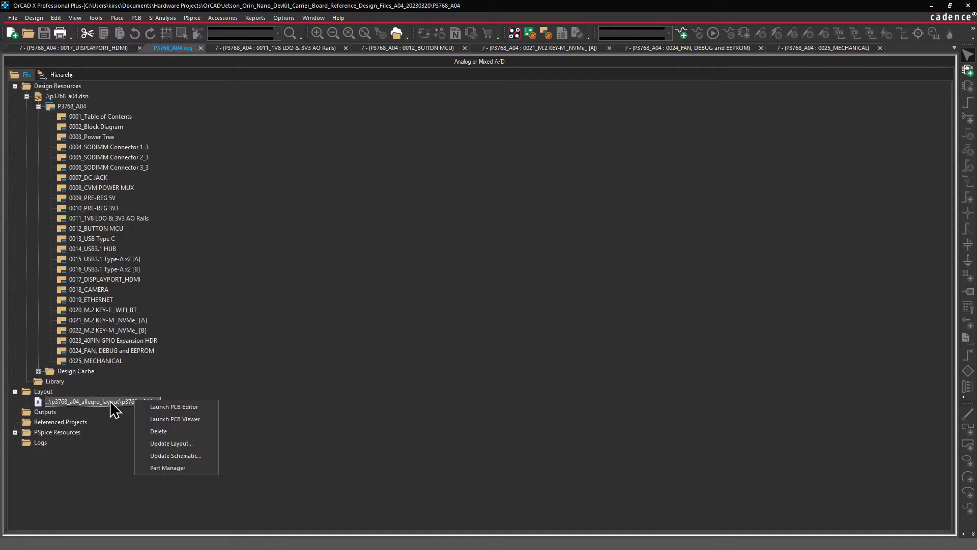
pyautogui.click(179, 417)
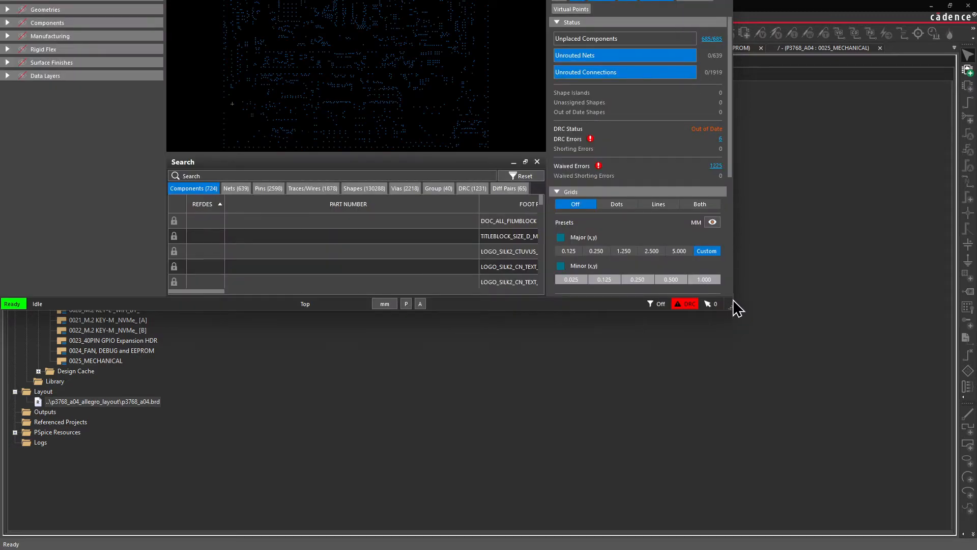
pyautogui.click(734, 317)
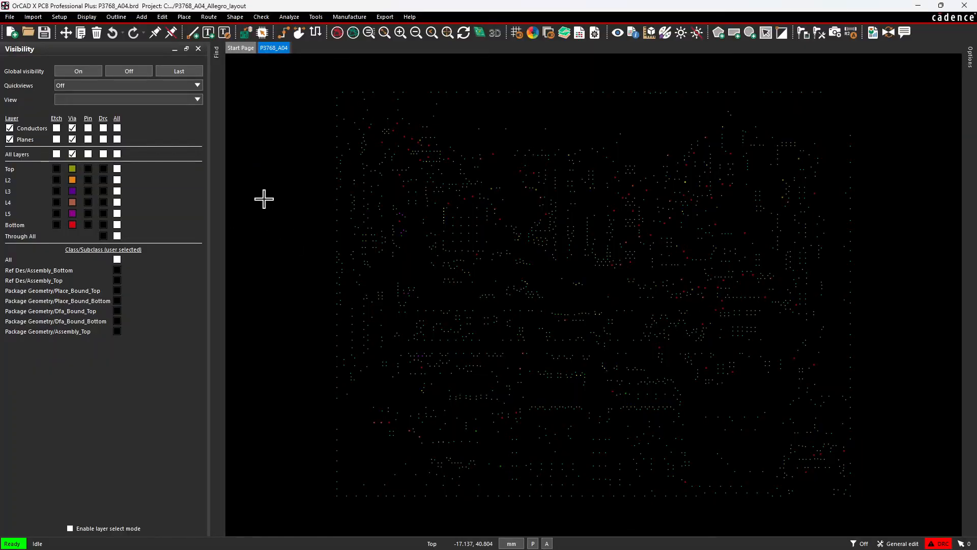
pyautogui.click(74, 86)
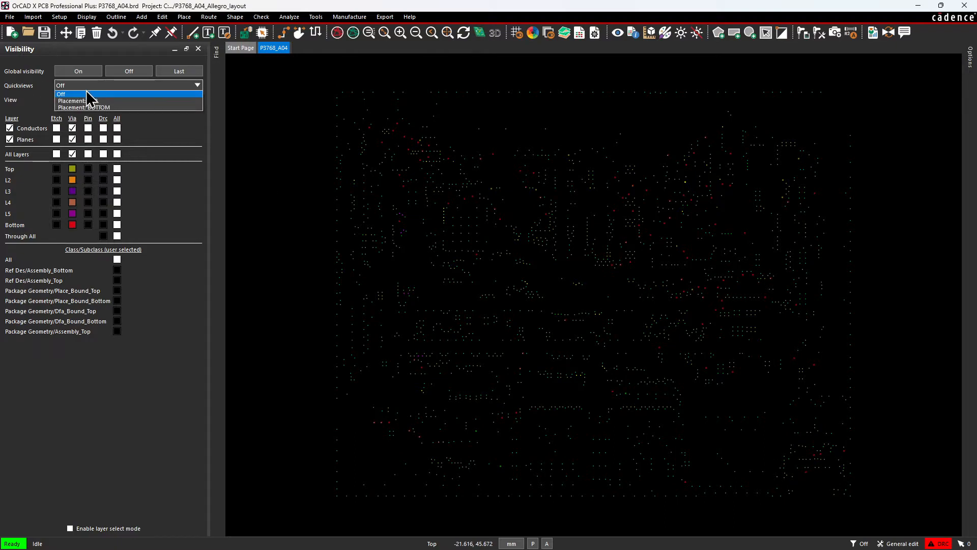
pyautogui.click(53, 90)
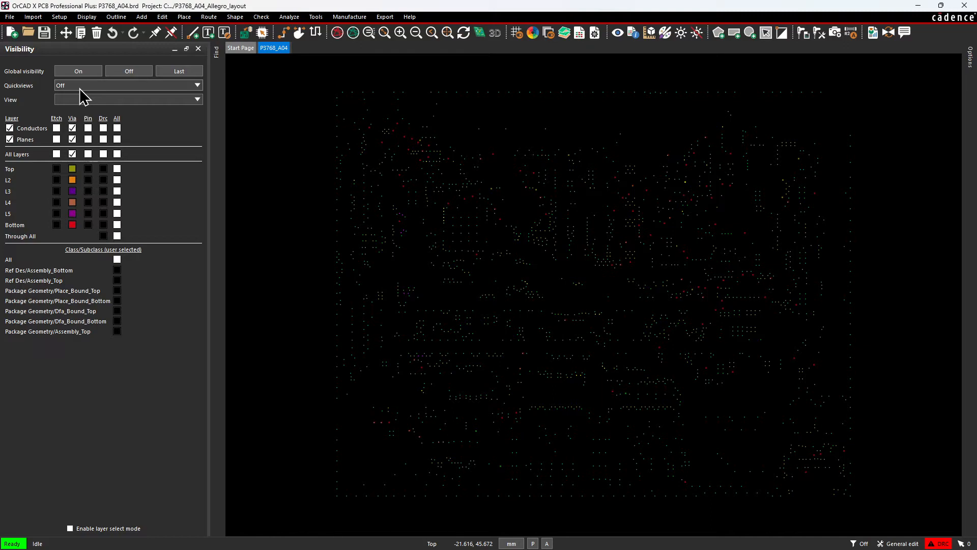
# Check the installed applications listed under Cadence OrCAD X and Allegro X 24.1.
pyautogui.click(295, 542)
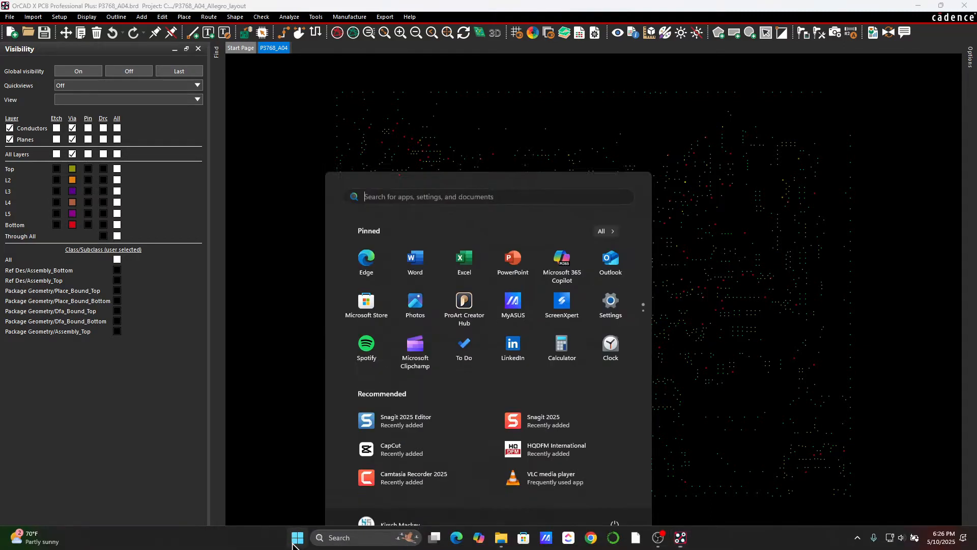
pyautogui.click(604, 210)
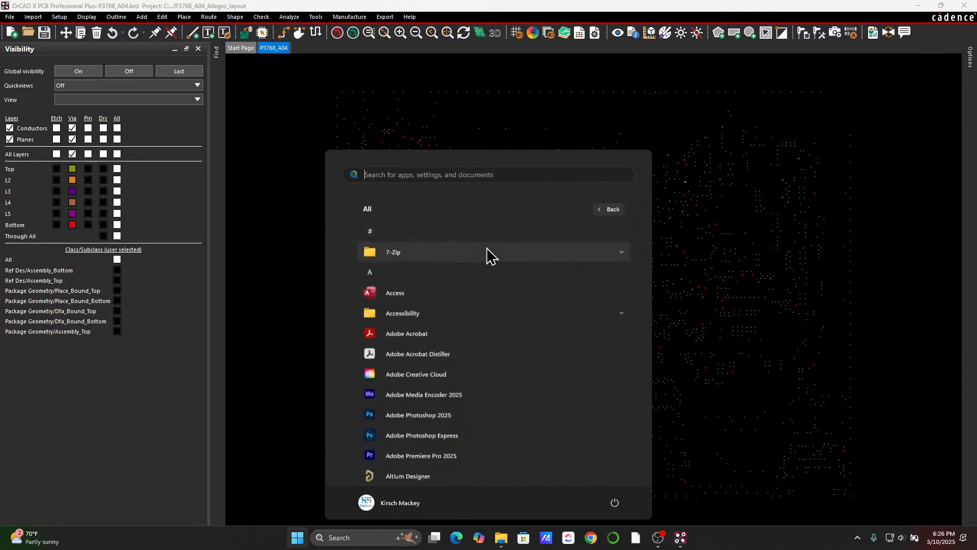
pyautogui.scroll(-10, 456, 377)
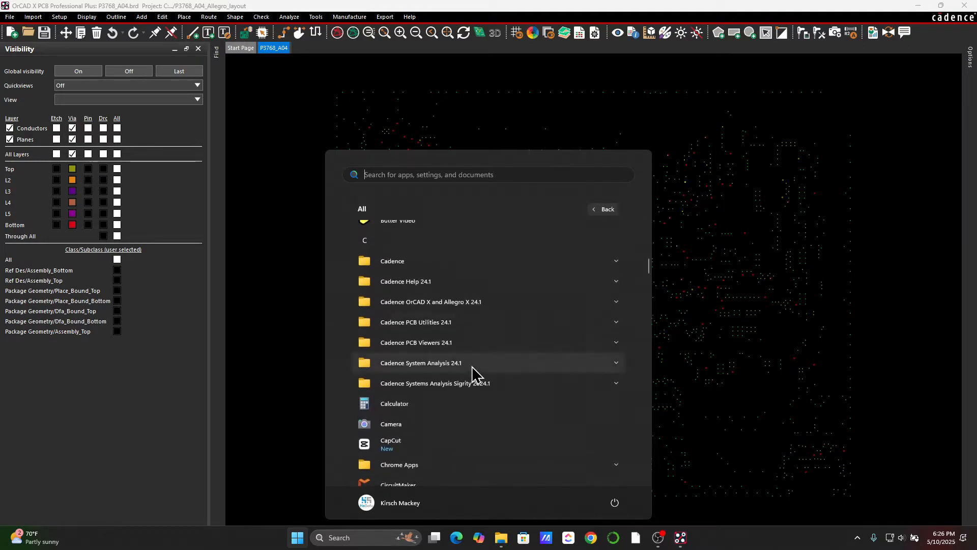
pyautogui.click(473, 302)
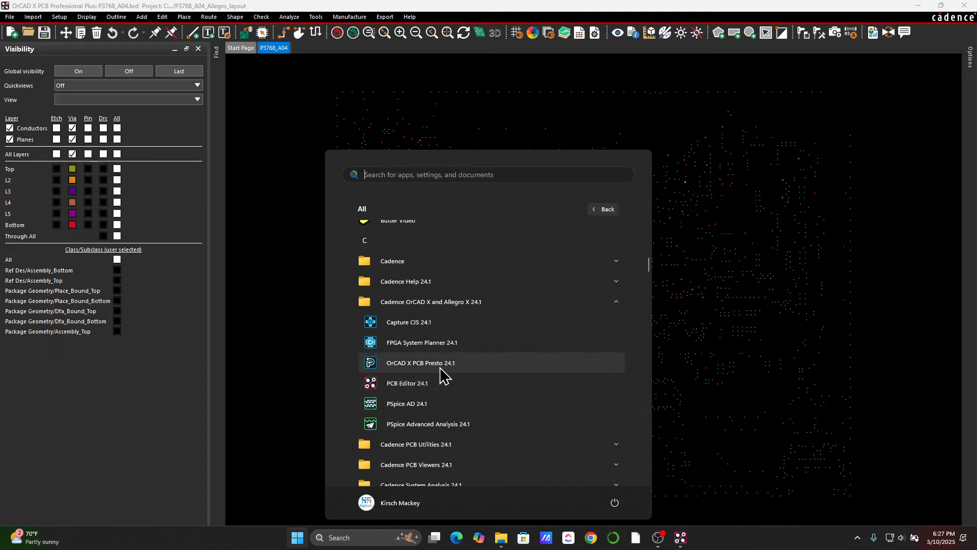
pyautogui.click(288, 338)
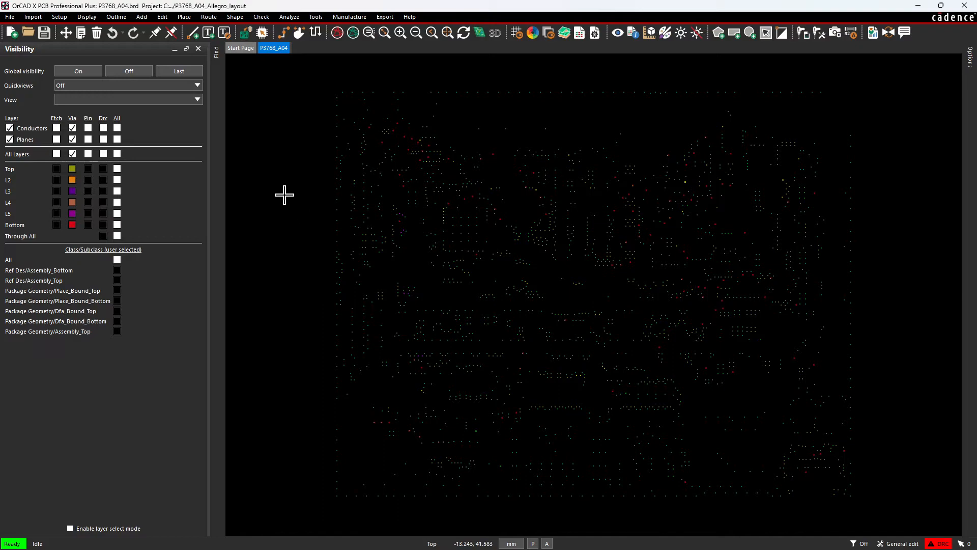
# Set the board's quickview to Placement: TOP.
pyautogui.click(61, 86)
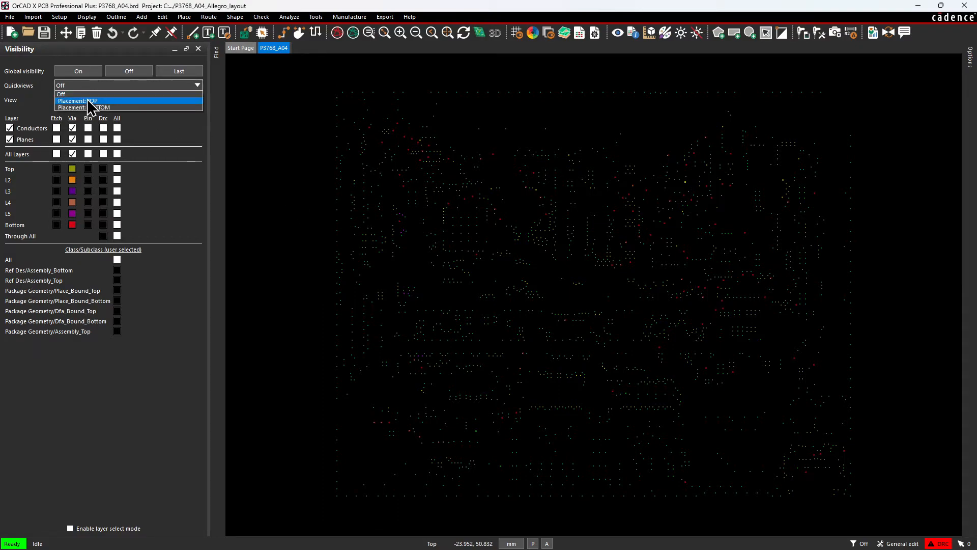
pyautogui.click(77, 100)
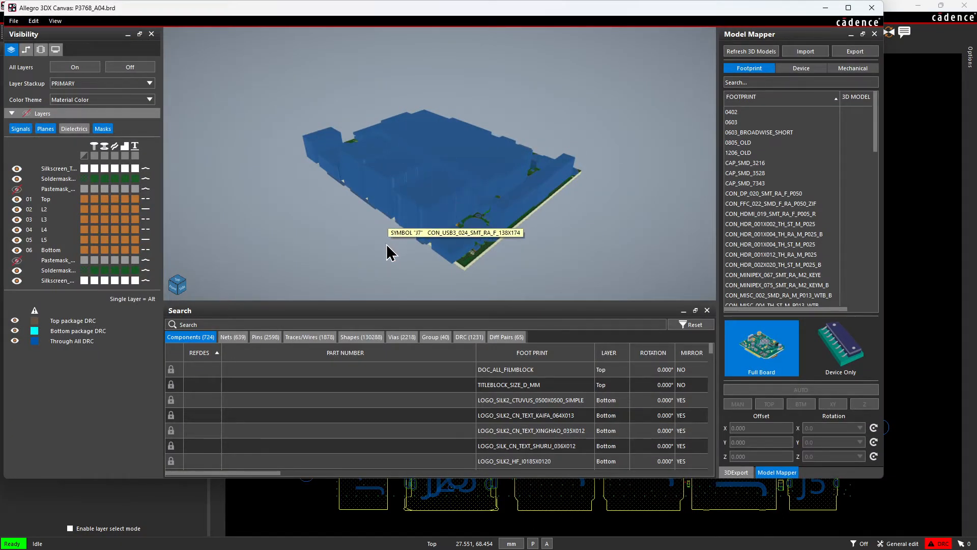
# Maximize the 3D canvas window and widen the Model Mapper so its 3D model column can be read.
pyautogui.moveTo(392, 251); pyautogui.dragTo(399, 228, button='middle')
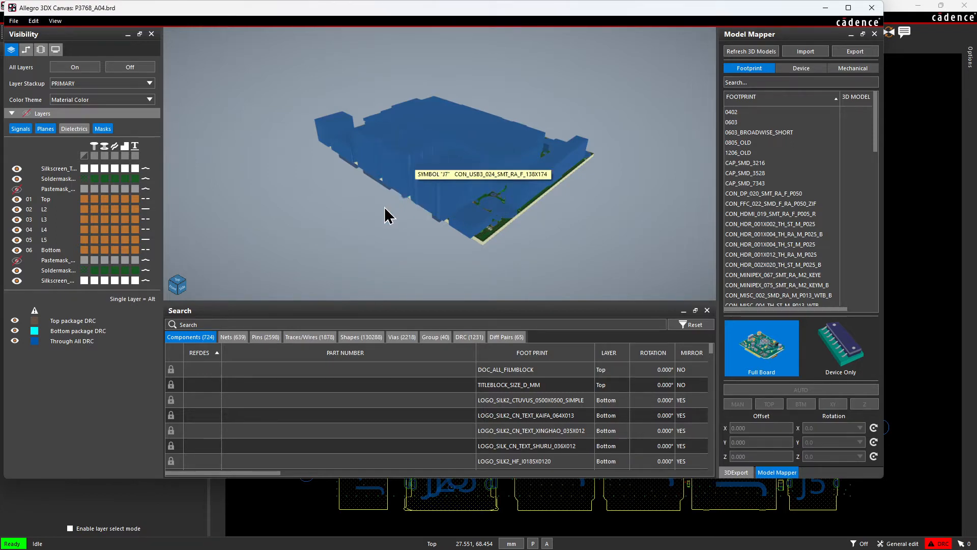
pyautogui.keyDown('shift'); pyautogui.moveTo(385, 207); pyautogui.dragTo(308, 61, button='middle'); pyautogui.keyUp('shift')
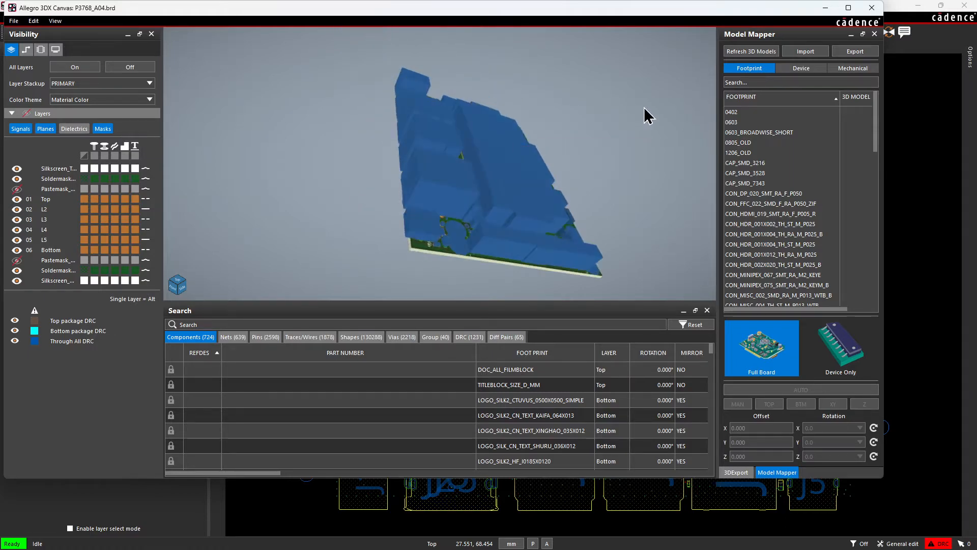
pyautogui.click(849, 8)
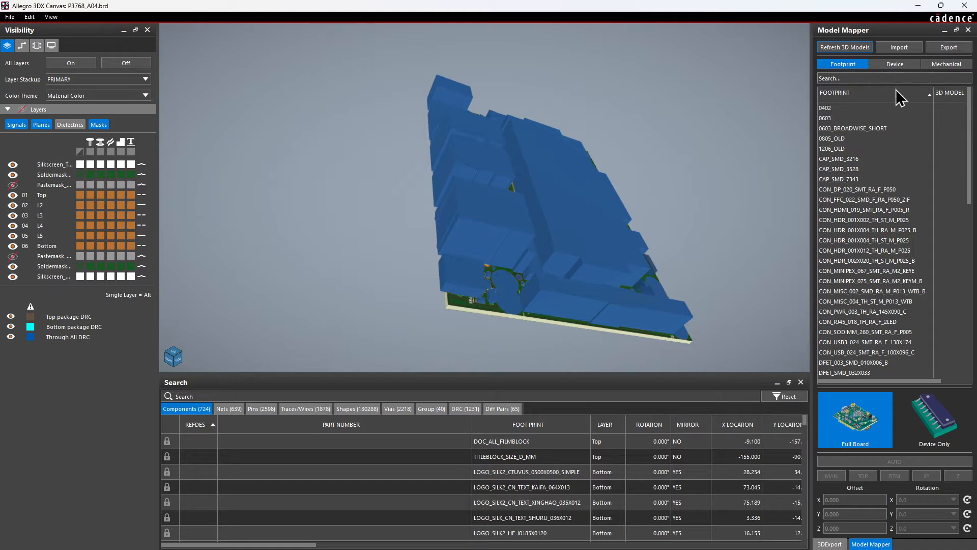
pyautogui.moveTo(812, 117); pyautogui.dragTo(708, 118)
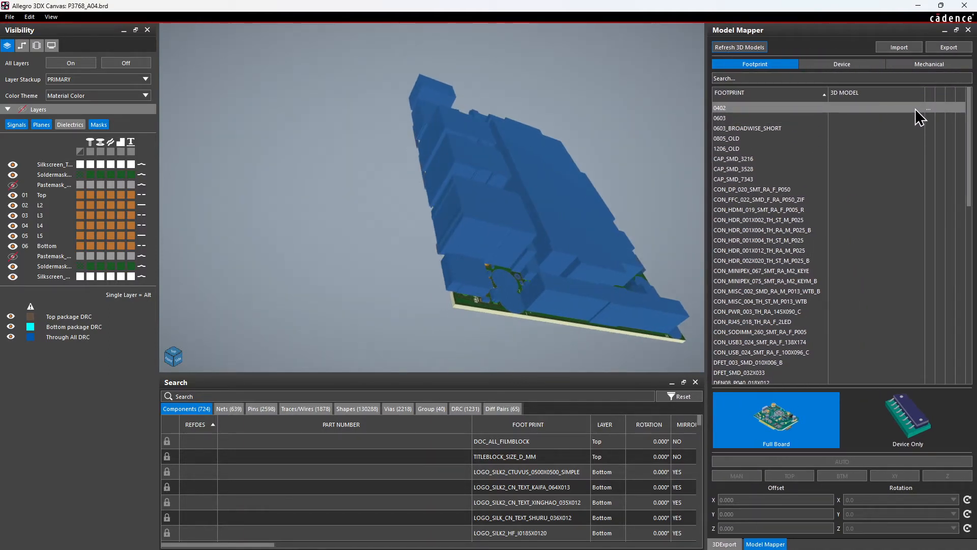
# Check the STEP models offered for the 0402 footprint without assigning one.
pyautogui.doubleClick(927, 108)
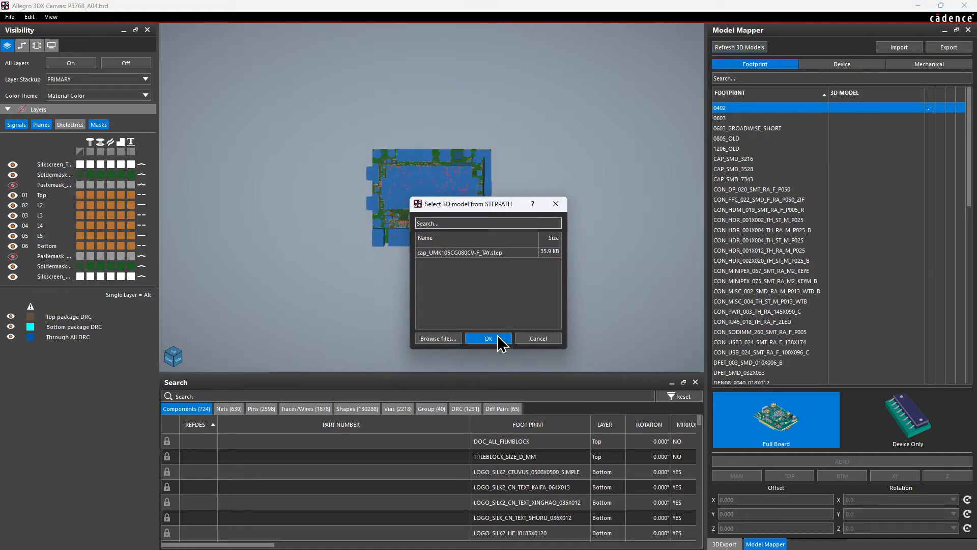
pyautogui.click(532, 342)
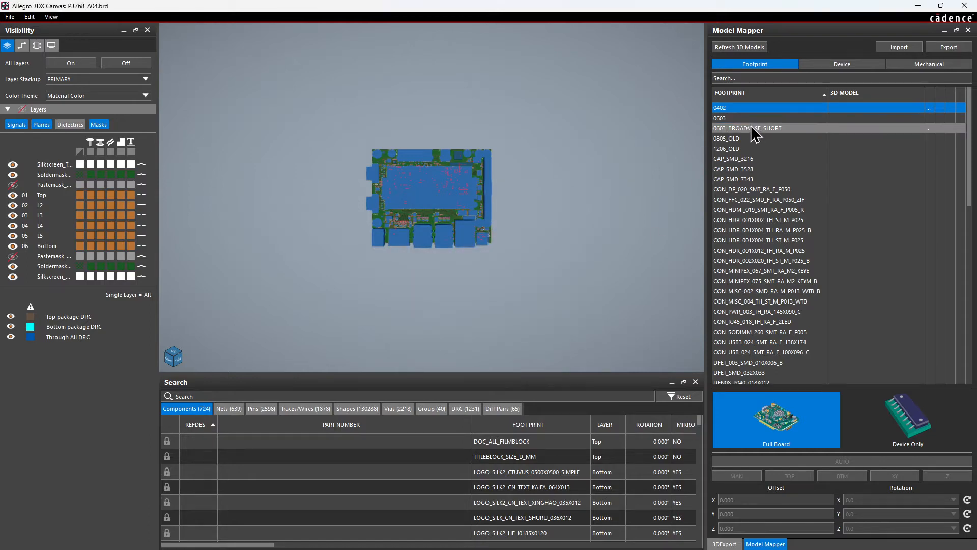
# Highlight the parts using the 0603 footprint and examine them among the small components near the board's corner.
pyautogui.click(779, 118)
pyautogui.scroll(5, 478, 153)
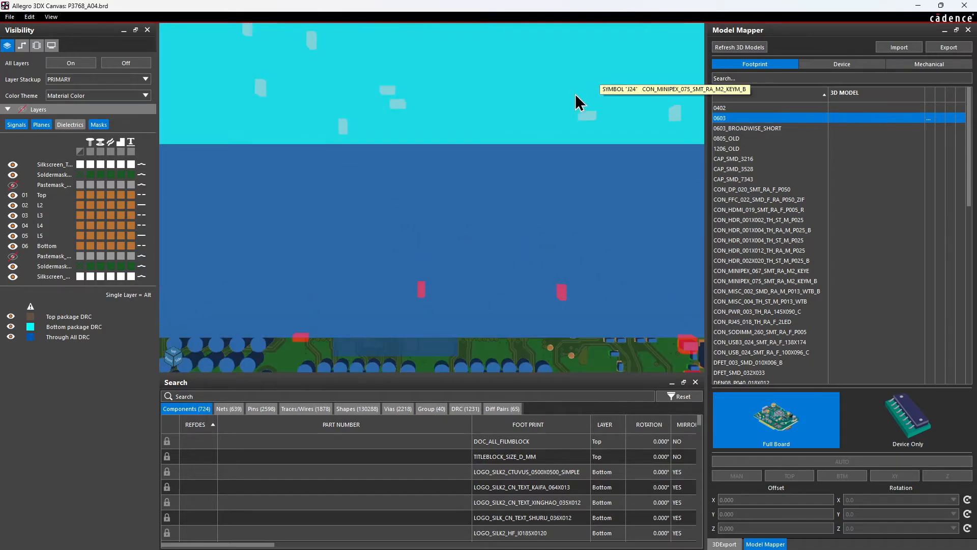
pyautogui.moveTo(405, 283); pyautogui.dragTo(420, 150, button='middle')
pyautogui.moveTo(278, 218); pyautogui.dragTo(399, 158, button='middle')
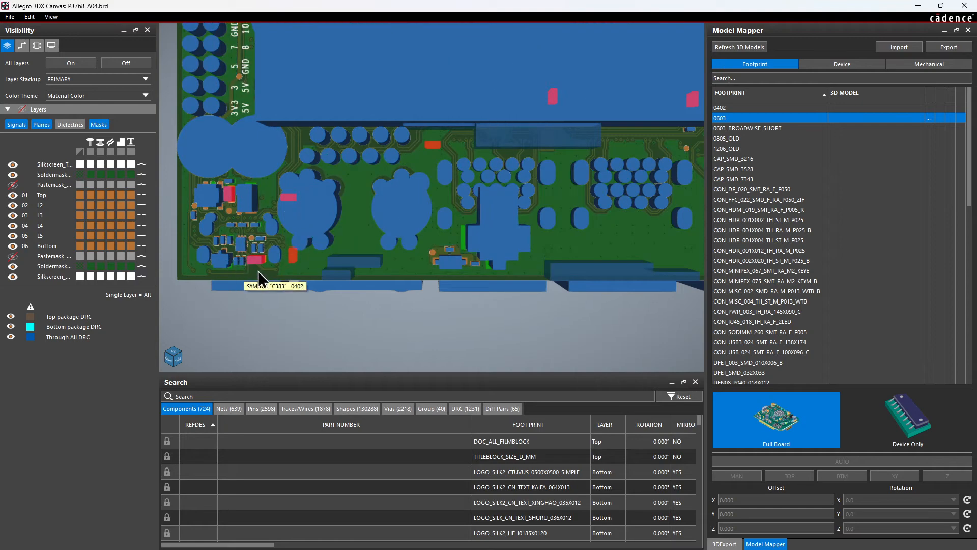
pyautogui.moveTo(258, 269); pyautogui.dragTo(414, 178, button='middle')
pyautogui.scroll(5, 406, 177)
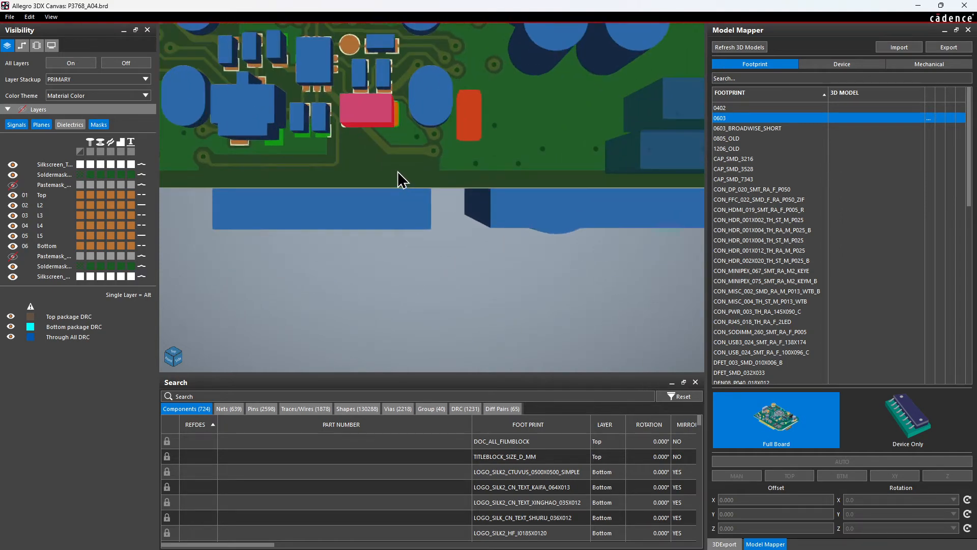
pyautogui.scroll(1, 398, 171)
pyautogui.click(362, 94)
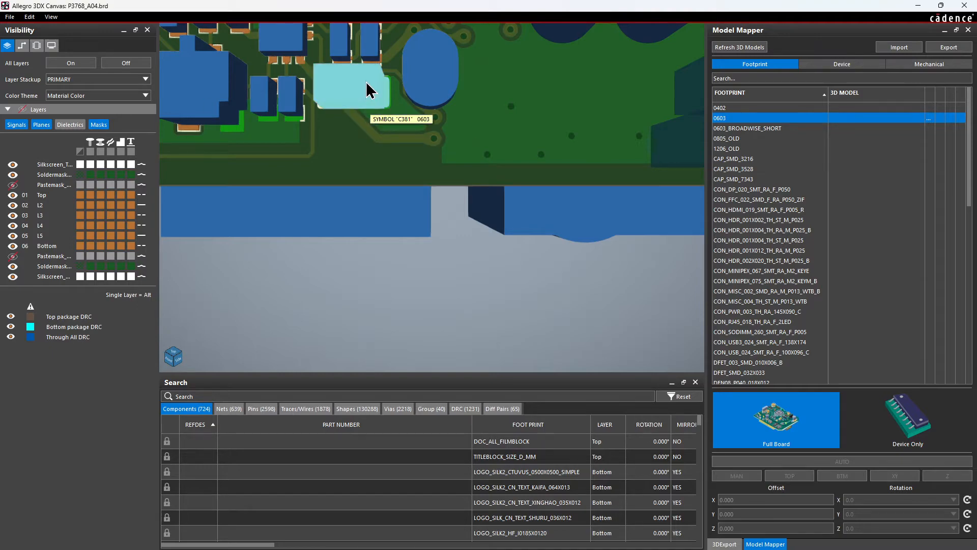
pyautogui.moveTo(366, 82); pyautogui.dragTo(449, 357, button='middle')
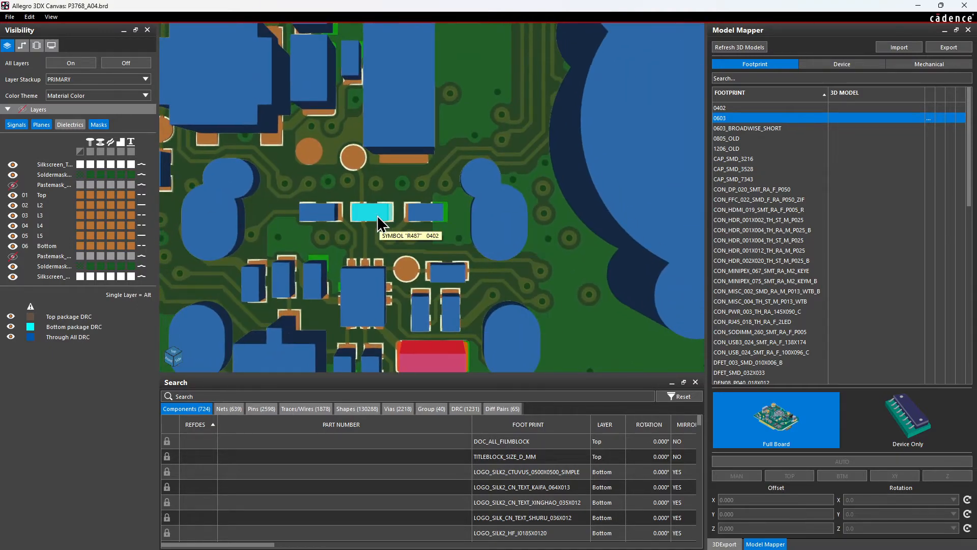
pyautogui.scroll(-2, 400, 301)
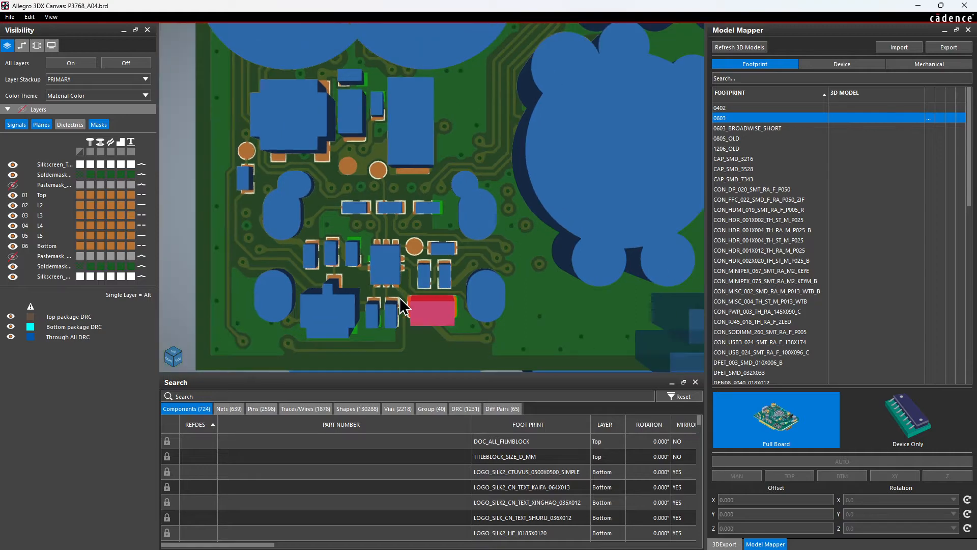
pyautogui.scroll(-4, 411, 292)
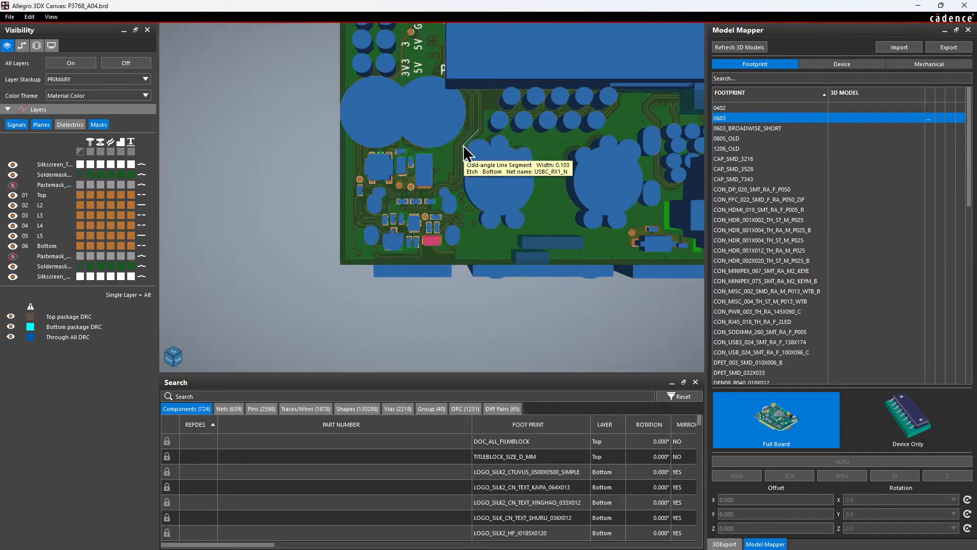
# Examine the board edge from the 40-pin header past the CAN labels to the PWR BTN corner.
pyautogui.moveTo(462, 142); pyautogui.dragTo(422, 300, button='middle')
pyautogui.moveTo(394, 190); pyautogui.dragTo(365, 342, button='middle')
pyautogui.moveTo(365, 156); pyautogui.dragTo(330, 369, button='middle')
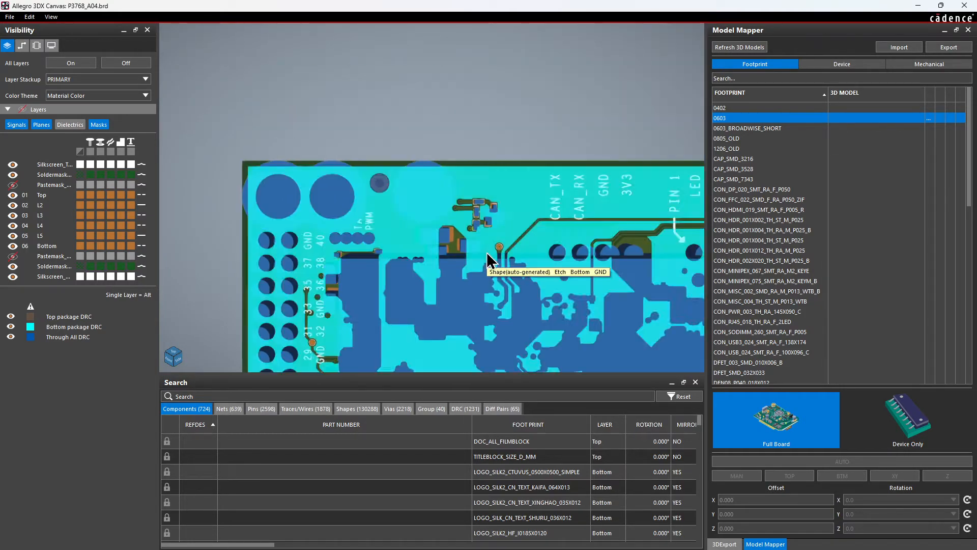
pyautogui.moveTo(498, 254); pyautogui.dragTo(291, 187, button='middle')
pyautogui.moveTo(607, 235); pyautogui.dragTo(199, 179, button='middle')
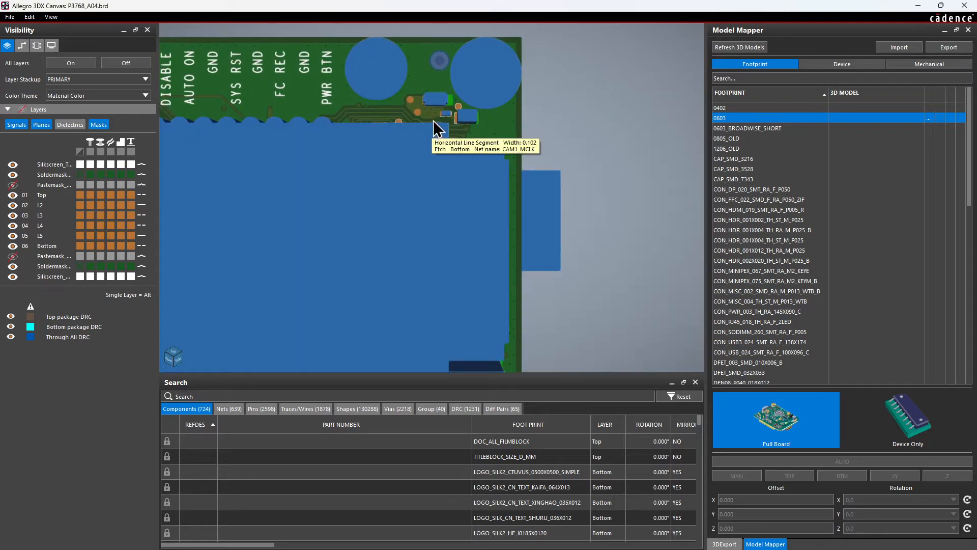
pyautogui.scroll(-2, 433, 122)
pyautogui.scroll(-2, 434, 123)
# Inspect the highlighted 0603 parts near the DO NOT SHORT marking, and look further down the footprint list.
pyautogui.click(751, 121)
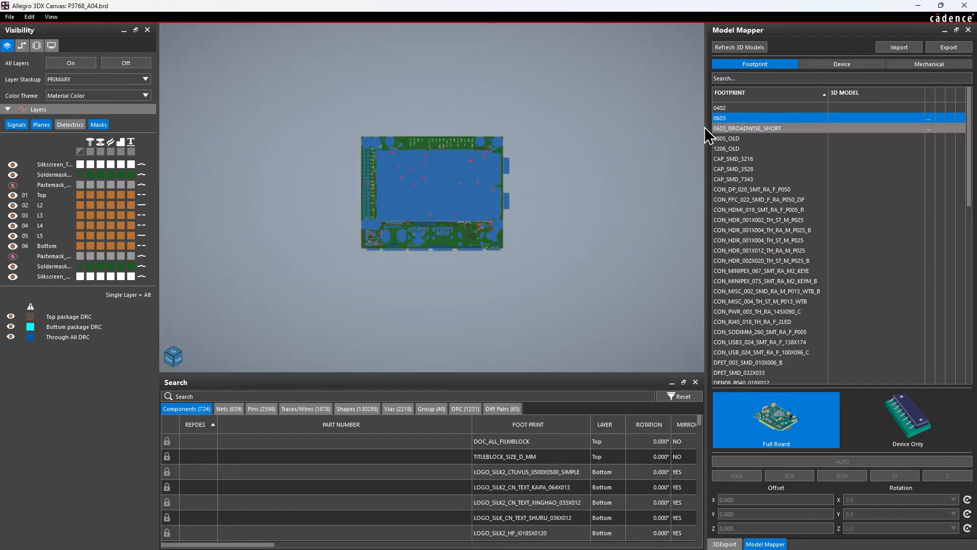
pyautogui.scroll(8, 444, 200)
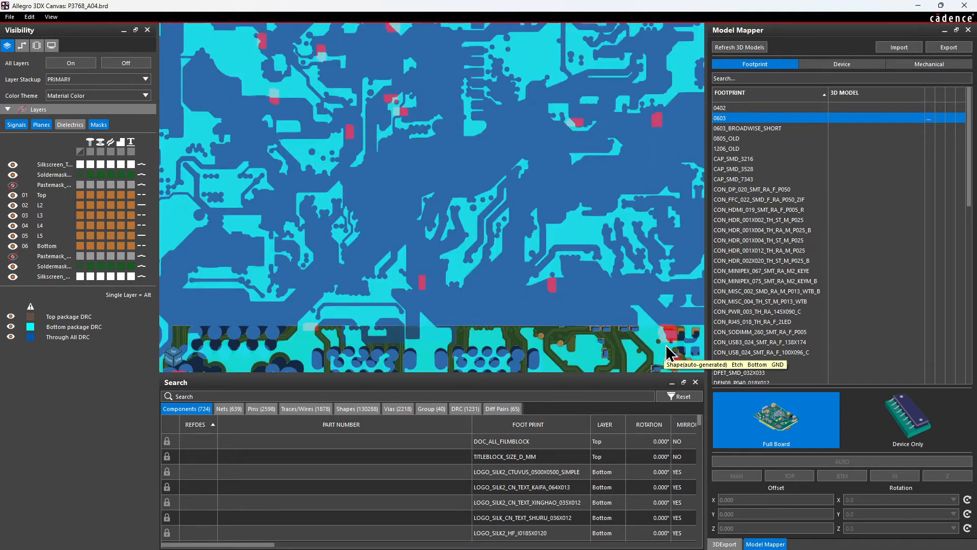
pyautogui.moveTo(691, 340); pyautogui.dragTo(432, 133, button='middle')
pyautogui.scroll(4, 437, 157)
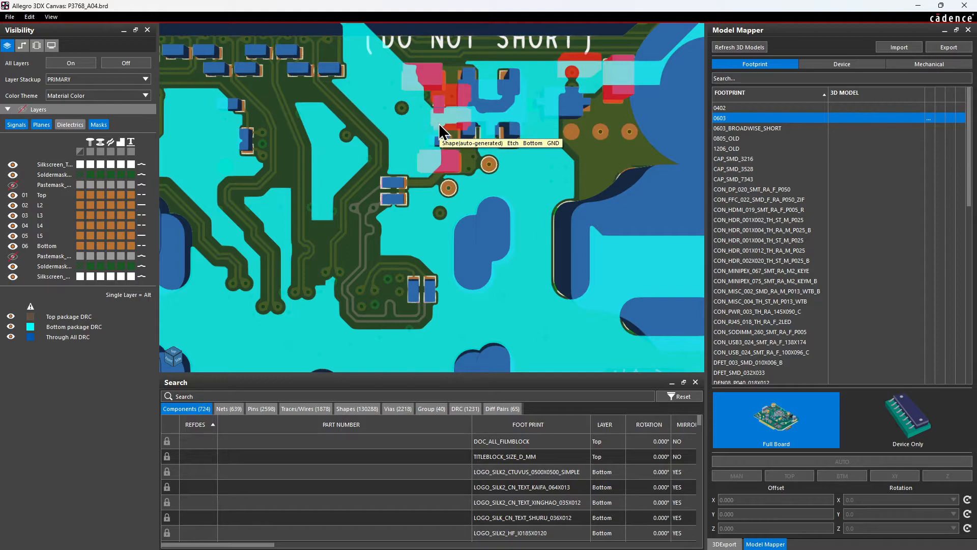
pyautogui.scroll(-15, 777, 264)
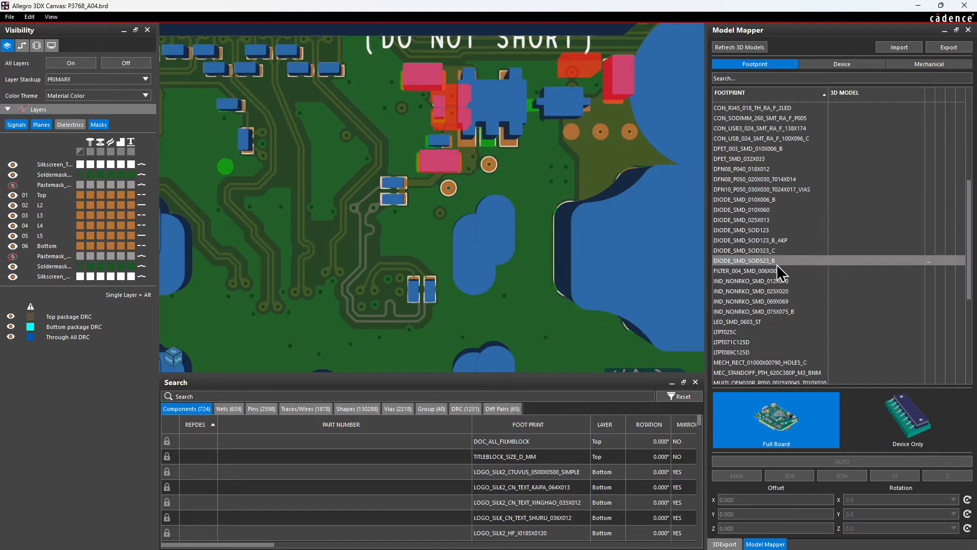
# Return to the start of the footprint list and view the highlighted 0603 parts across the whole board.
pyautogui.scroll(15, 784, 274)
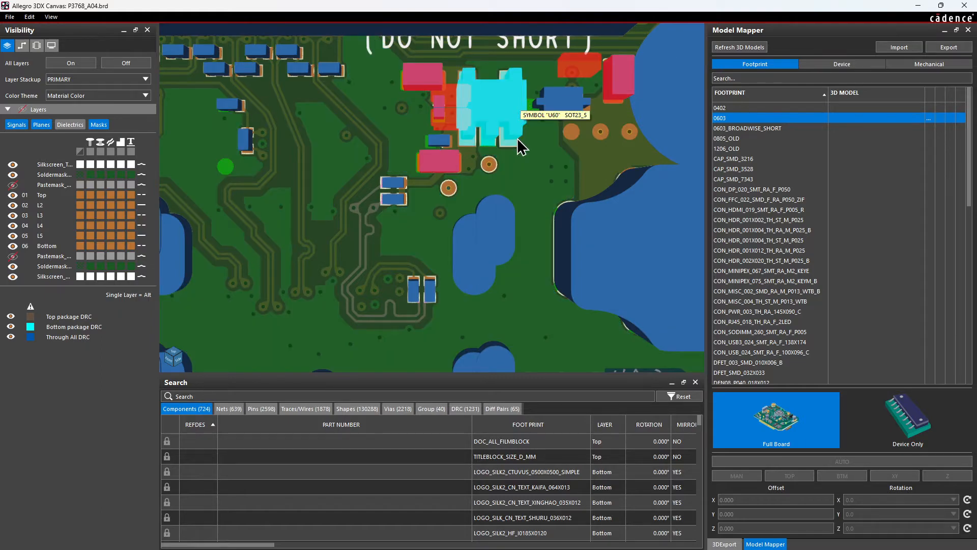
pyautogui.scroll(-1, 523, 169)
pyautogui.scroll(-3, 522, 167)
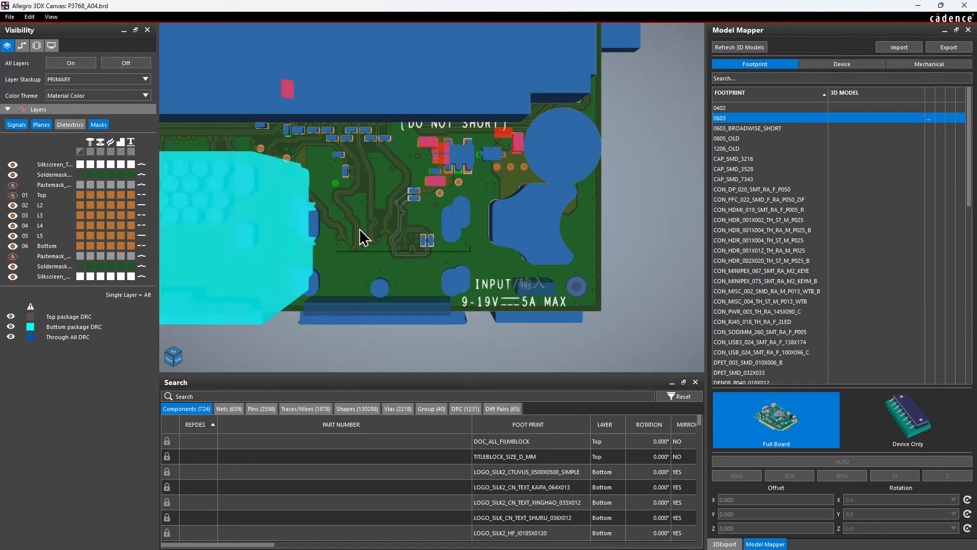
pyautogui.scroll(-5, 435, 229)
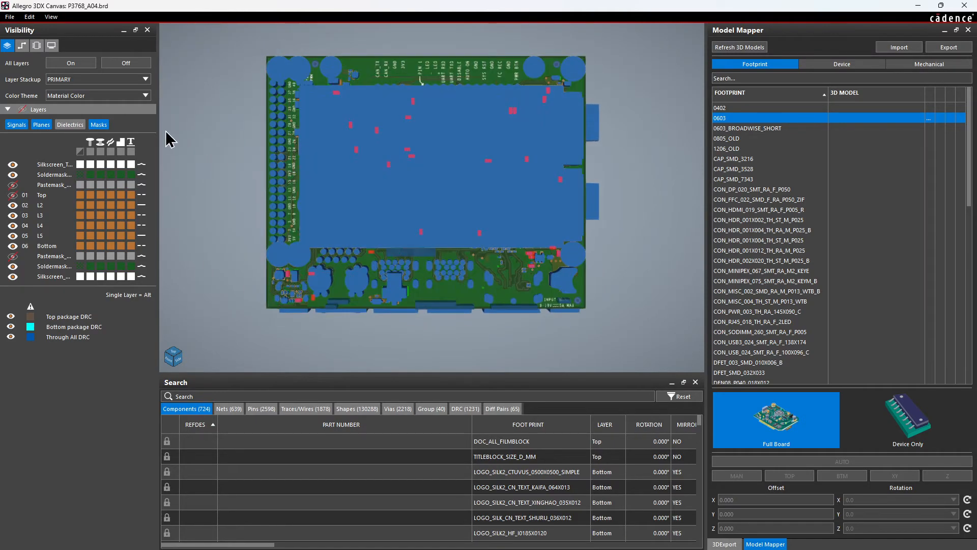
# Search the board for "pcie", locate the PCIe mux component U37 on the canvas, and clear the search.
pyautogui.click(222, 397)
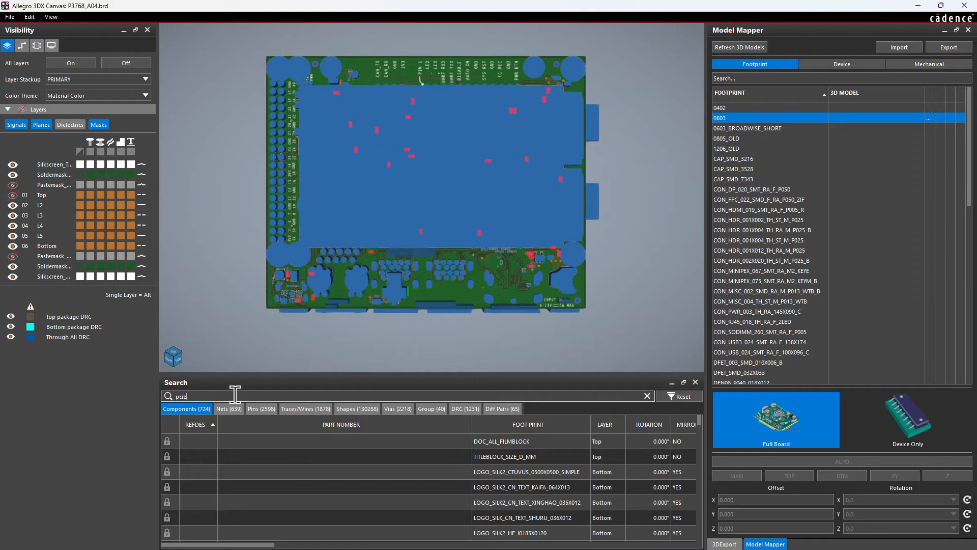
pyautogui.press('Return')
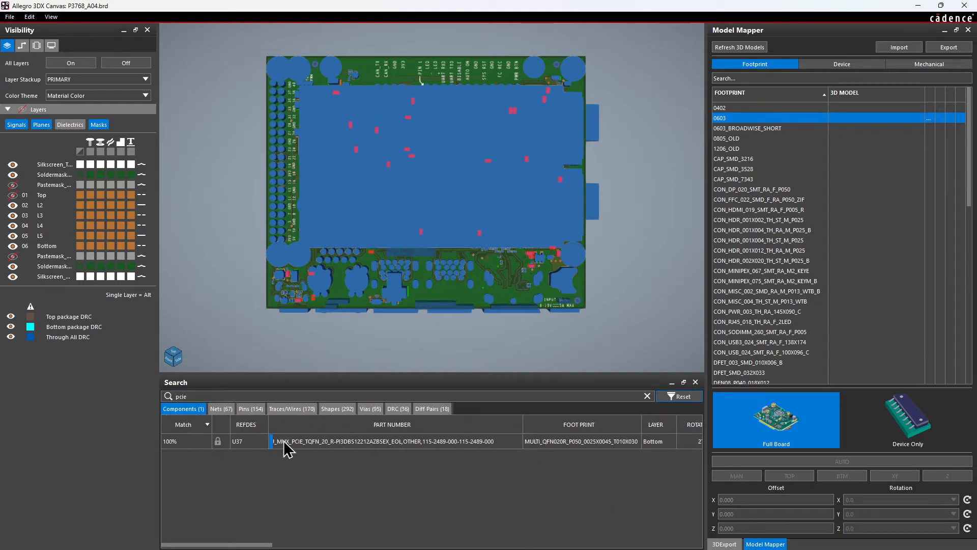
pyautogui.click(316, 451)
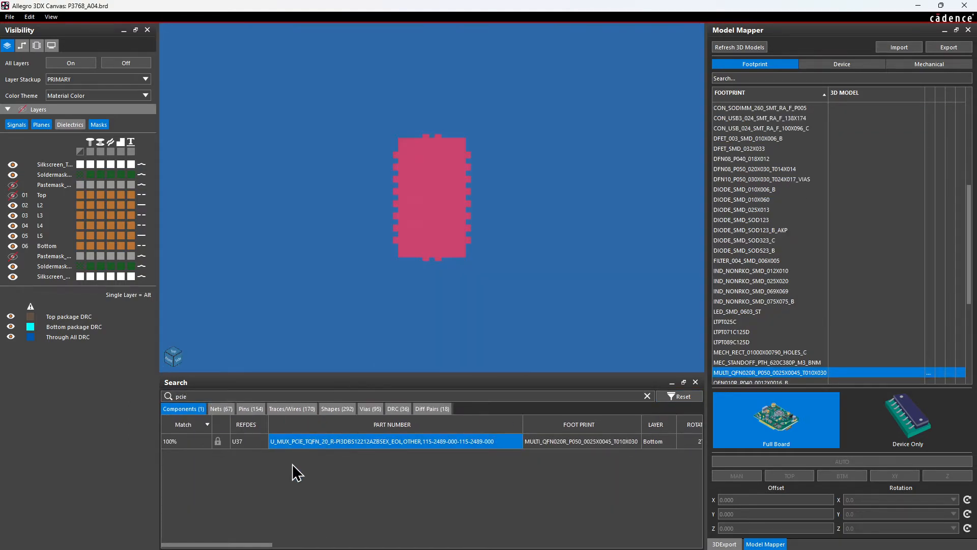
pyautogui.click(647, 396)
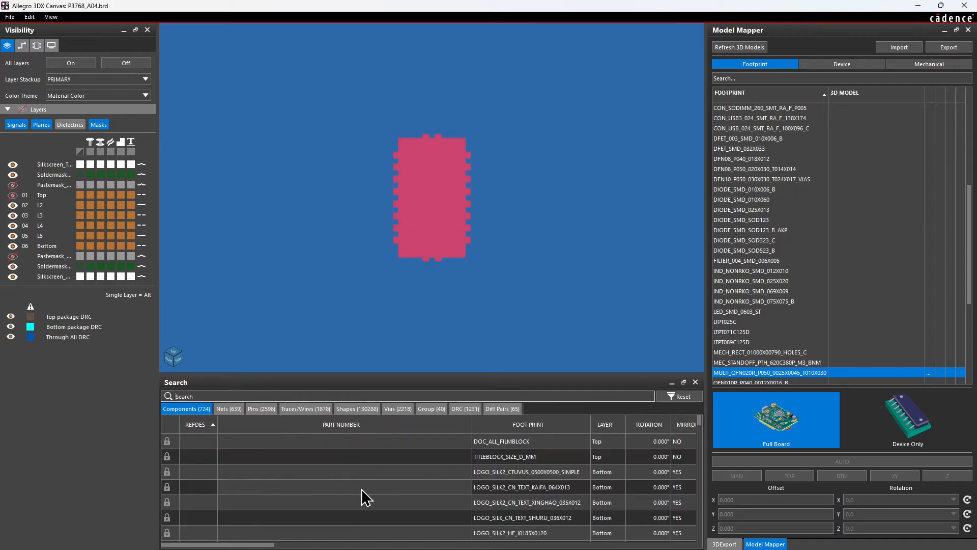
# Enlarge the search results area and look through the board's nets, from the AV33 entries down to the M2 signals.
pyautogui.click(229, 409)
pyautogui.scroll(-5, 317, 475)
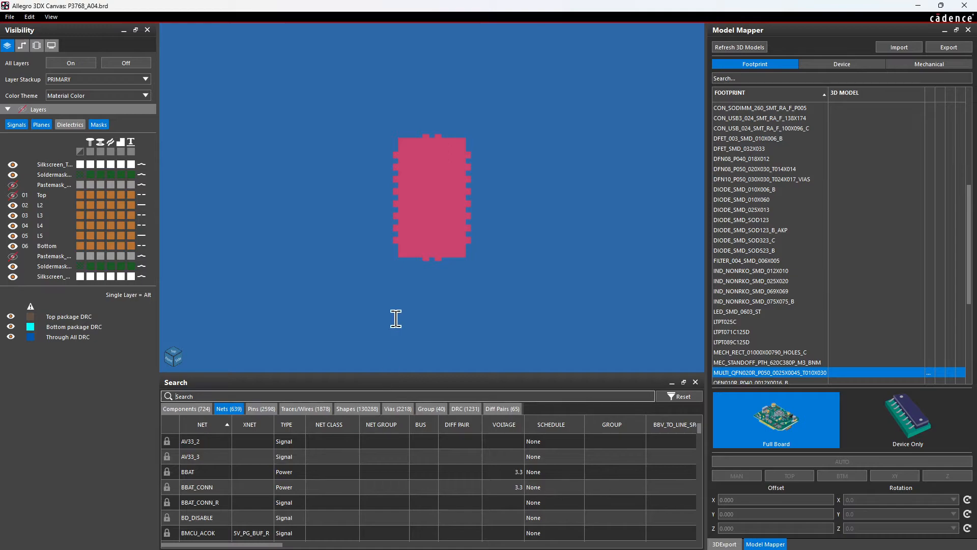
pyautogui.moveTo(393, 375); pyautogui.dragTo(396, 177)
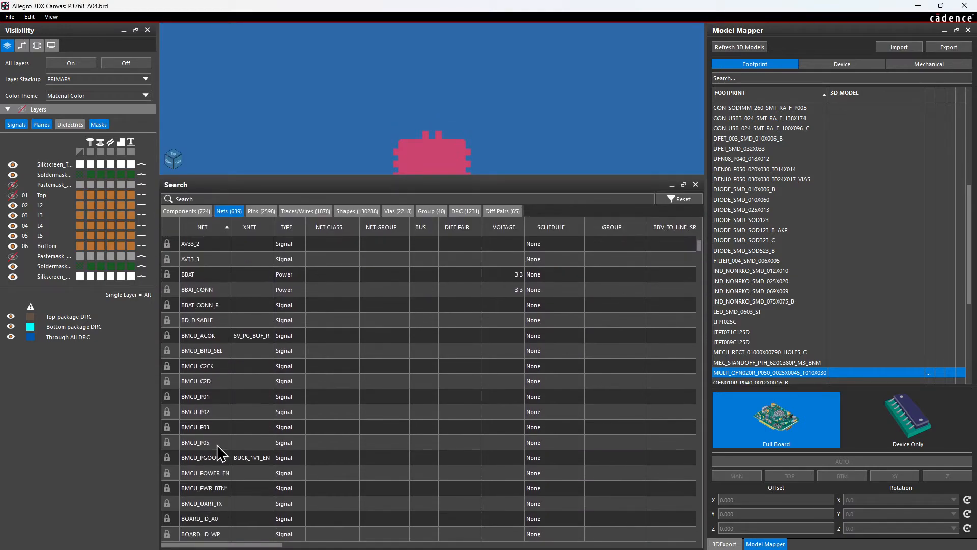
pyautogui.scroll(-15, 219, 438)
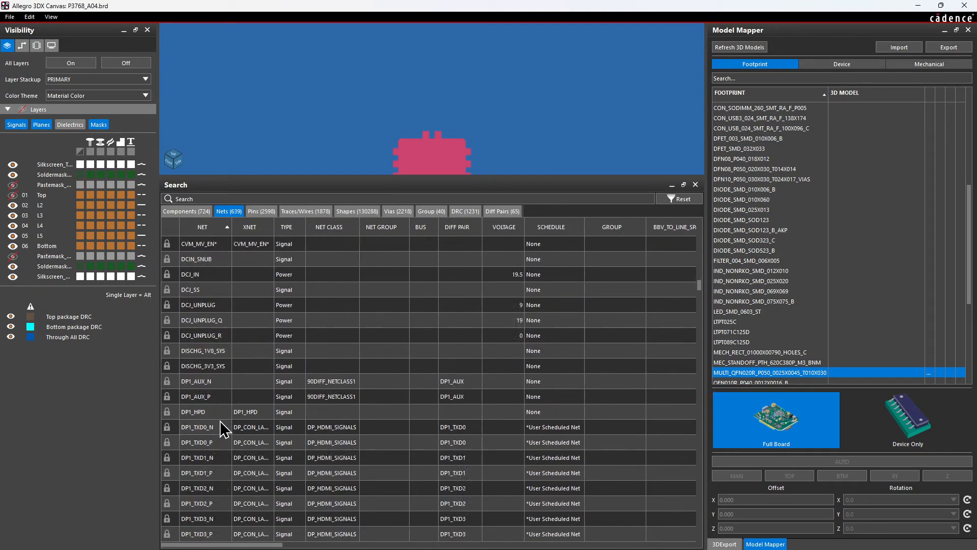
pyautogui.scroll(-15, 220, 420)
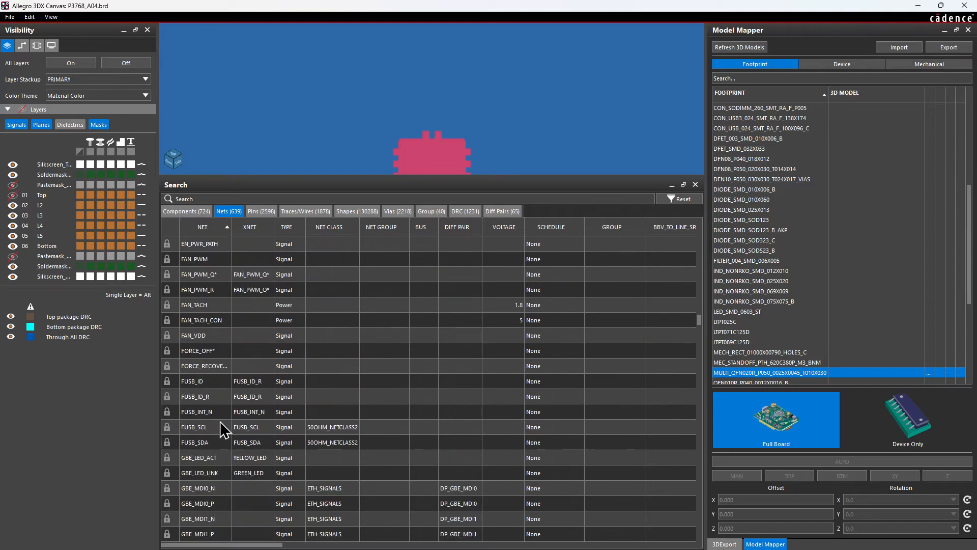
pyautogui.scroll(-15, 221, 422)
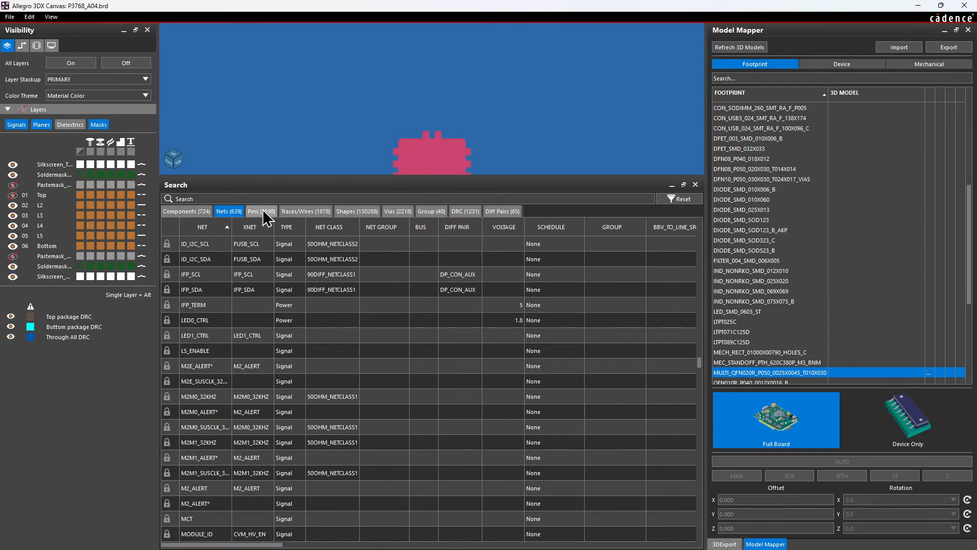
# Try a wildcard search for "*_d_p*" and reset the result filters.
pyautogui.click(275, 196)
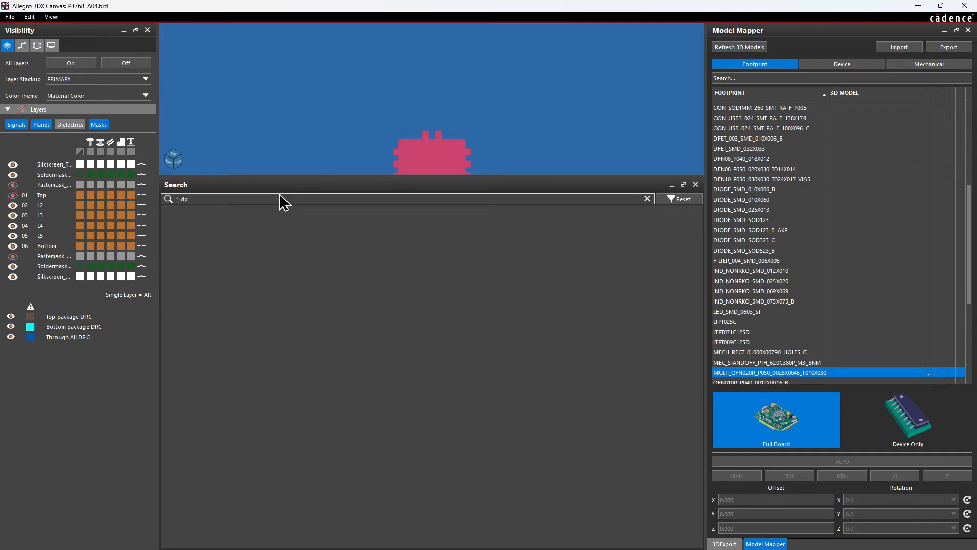
pyautogui.press('Return')
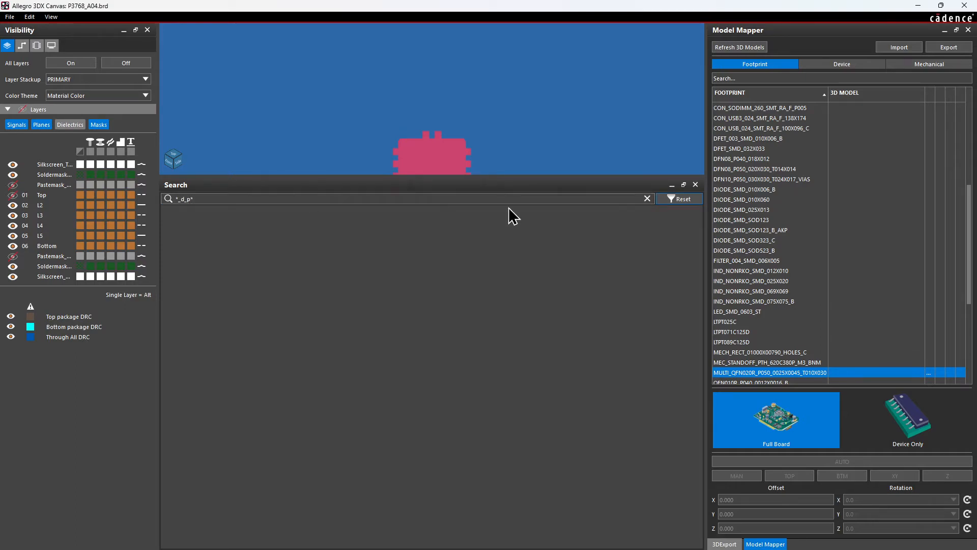
pyautogui.click(680, 201)
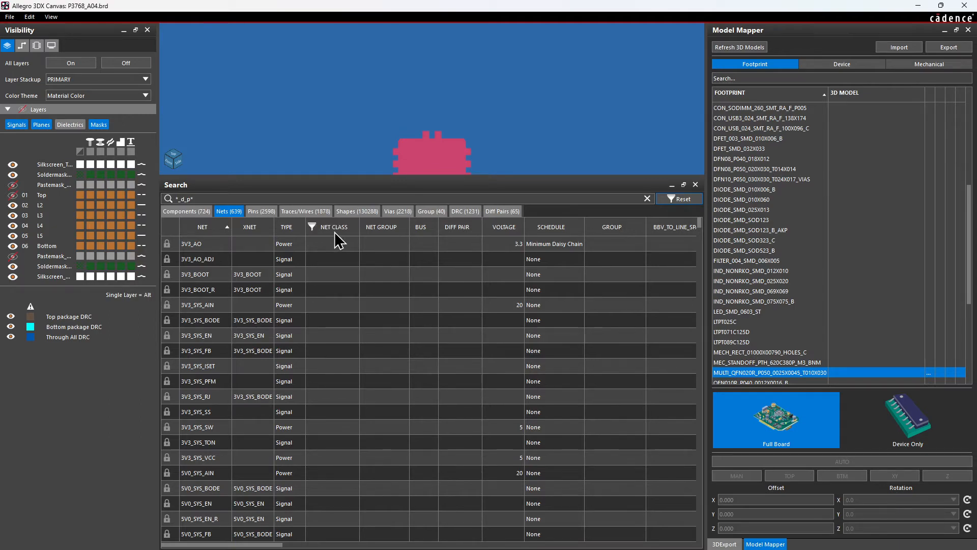
# List the board's differential pairs and widen their name column, leaving the net group unfiltered.
pyautogui.click(518, 211)
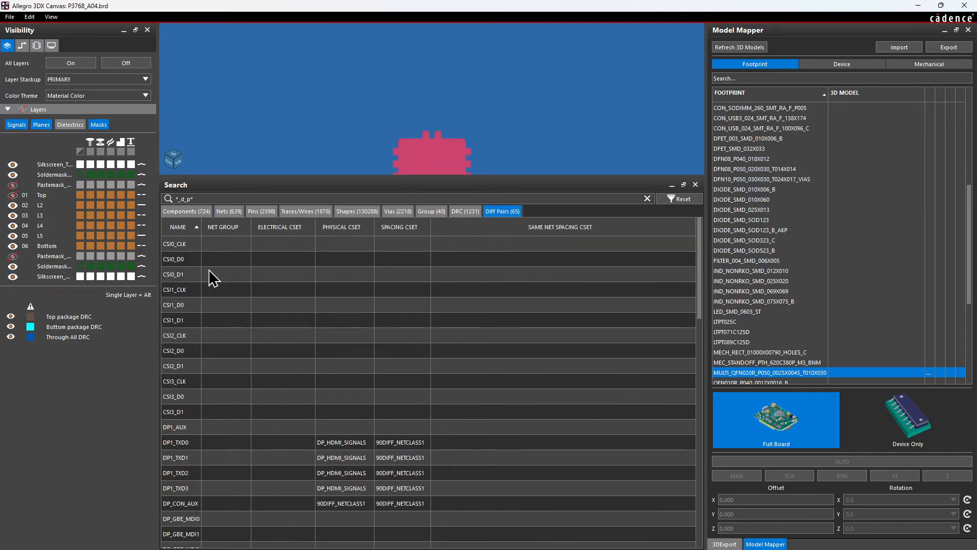
pyautogui.click(207, 227)
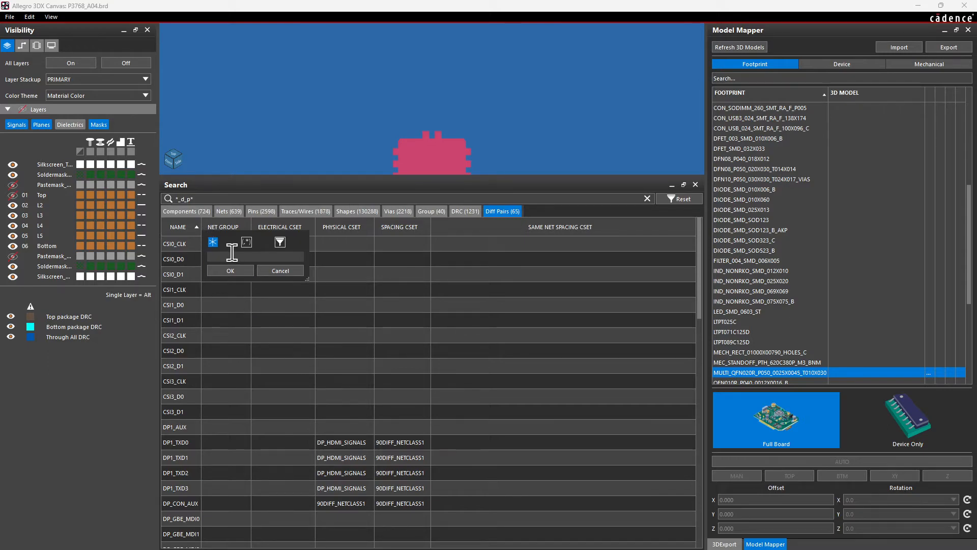
pyautogui.click(281, 271)
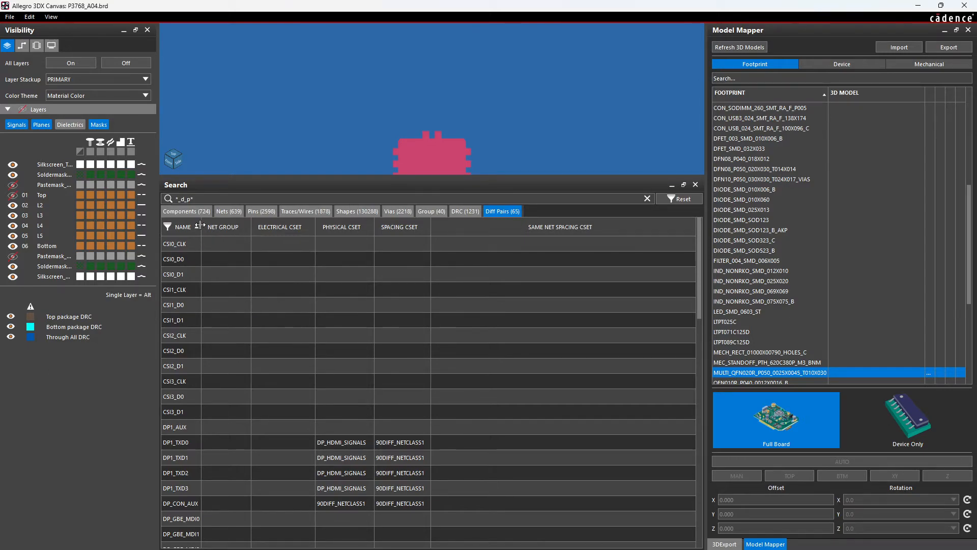
pyautogui.moveTo(200, 225); pyautogui.dragTo(282, 225)
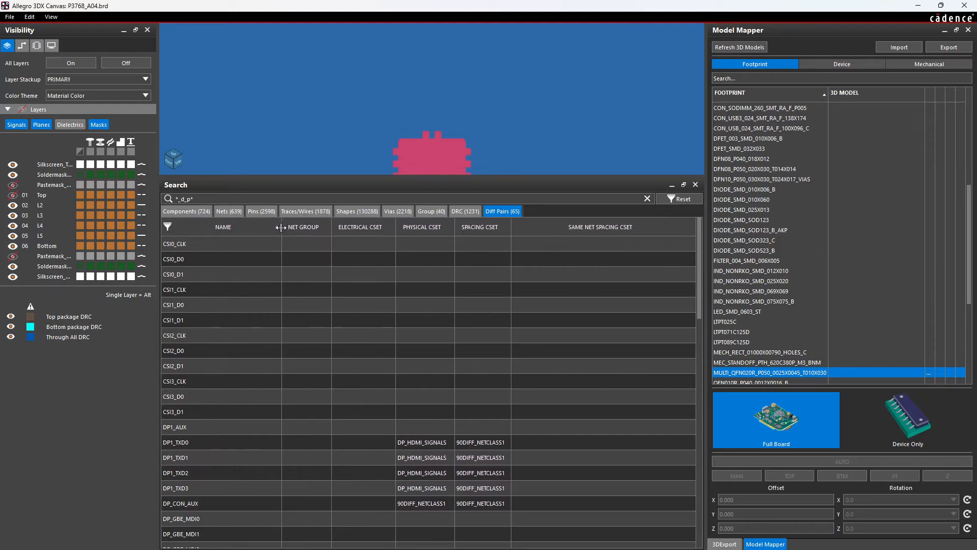
# Find the PCIE2_RX1 differential pair in the list and highlight its routing on the board.
pyautogui.scroll(-6, 489, 453)
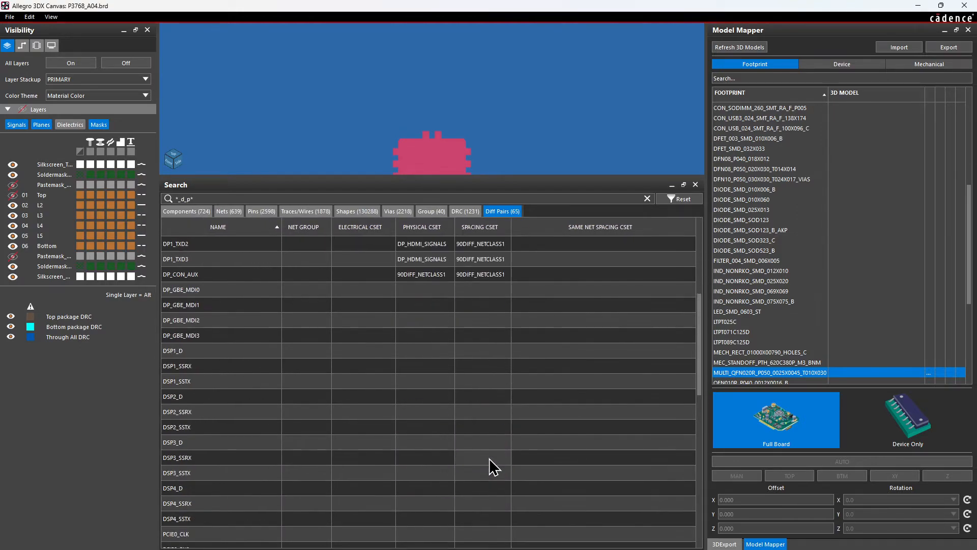
pyautogui.scroll(-8, 490, 456)
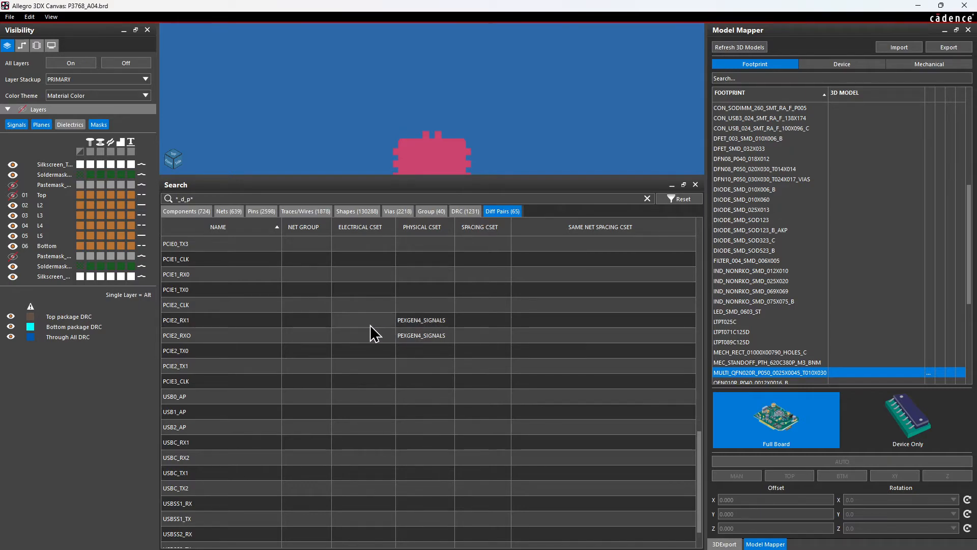
pyautogui.click(251, 322)
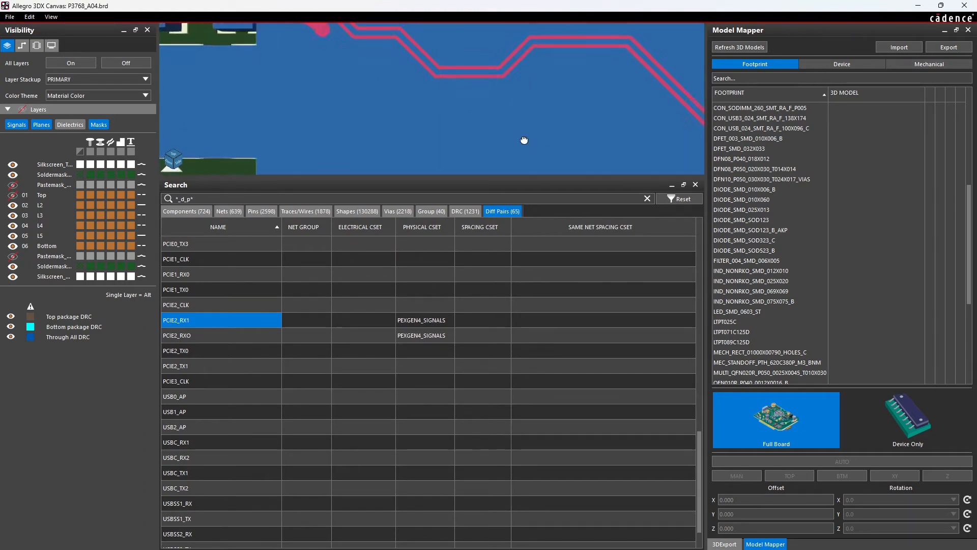
# Set the component boundary display to "Only 3D models" so placement shapes do not cover the traces.
pyautogui.click(36, 45)
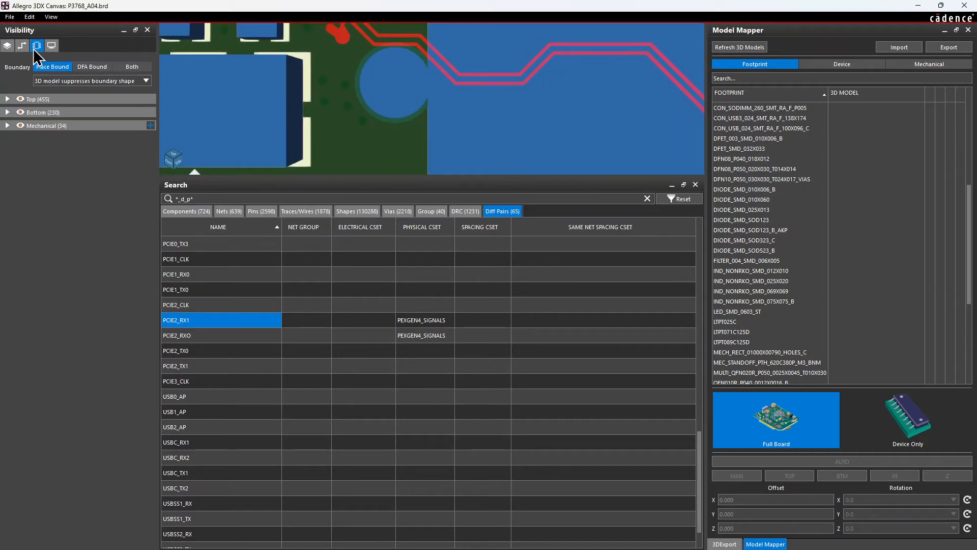
pyautogui.click(117, 81)
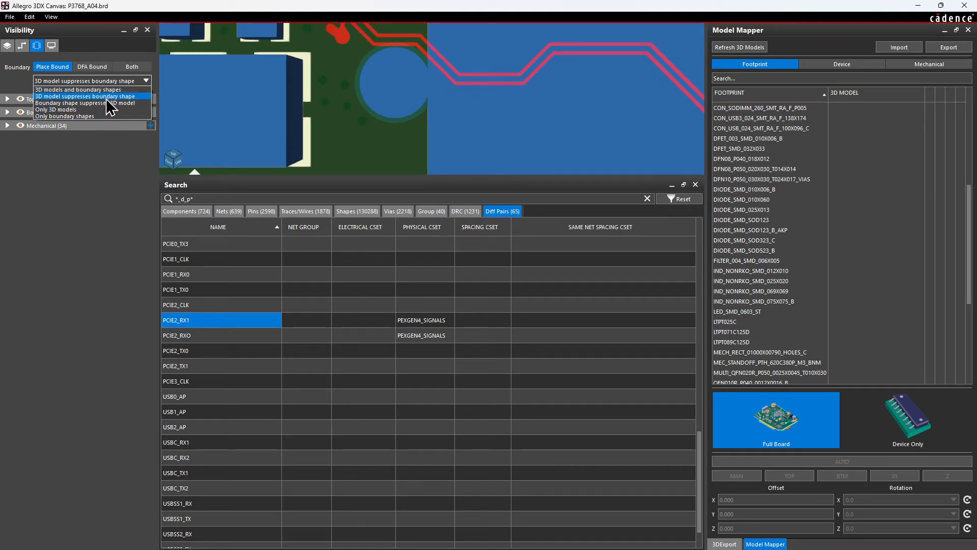
pyautogui.click(107, 99)
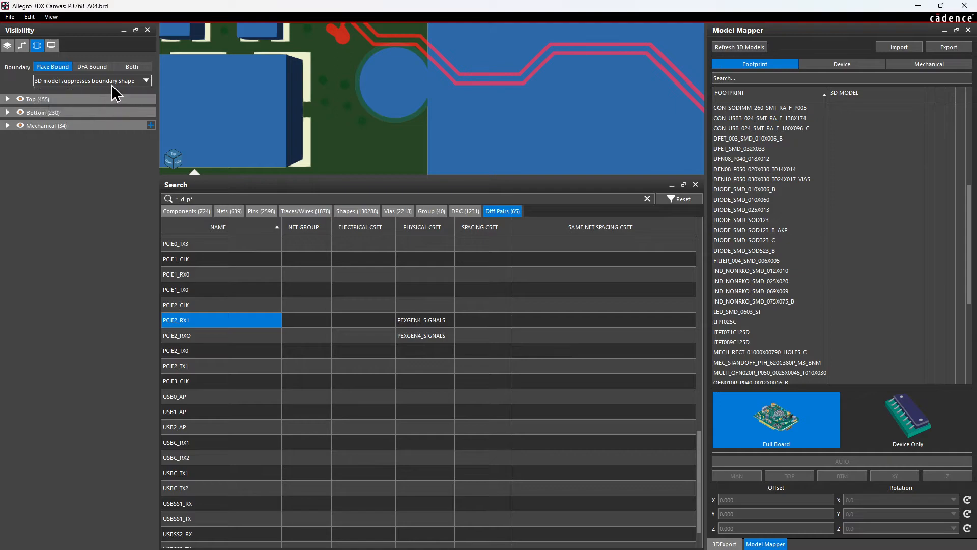
pyautogui.click(114, 81)
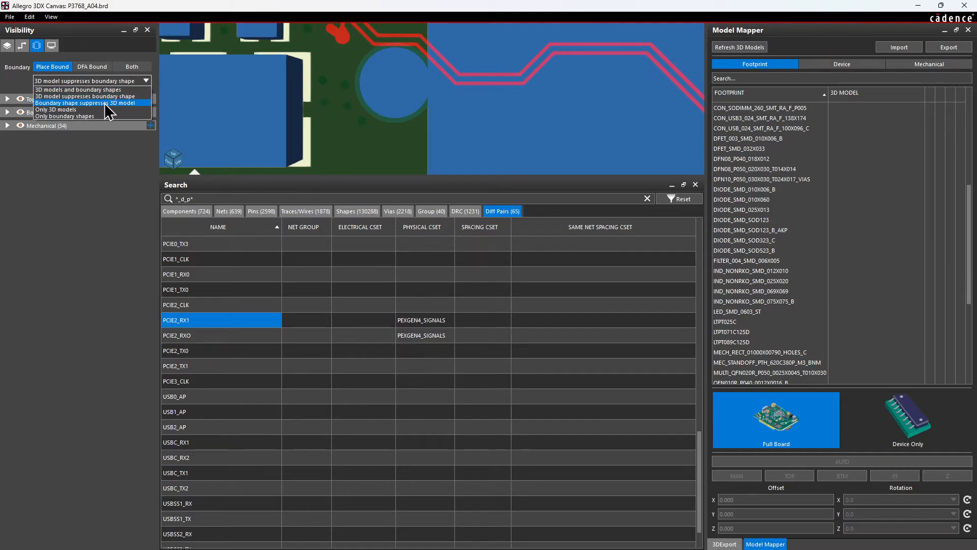
pyautogui.click(105, 103)
pyautogui.click(110, 82)
pyautogui.click(97, 109)
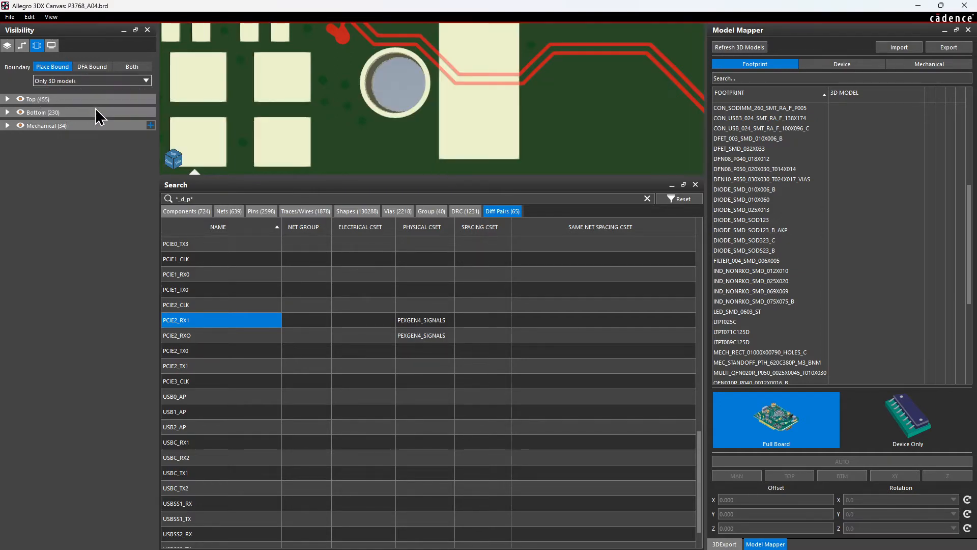
# Enlarge the 3D canvas and follow the PCIE2_RX1 pair to its vias beside the long row of connector pads.
pyautogui.scroll(-4, 402, 100)
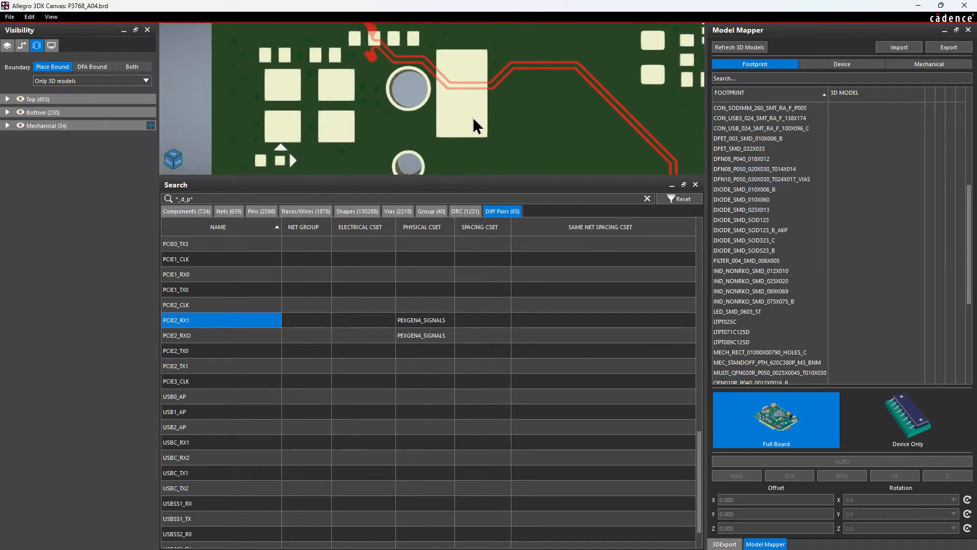
pyautogui.moveTo(517, 173); pyautogui.dragTo(543, 411)
pyautogui.moveTo(400, 156); pyautogui.dragTo(270, 126, button='middle')
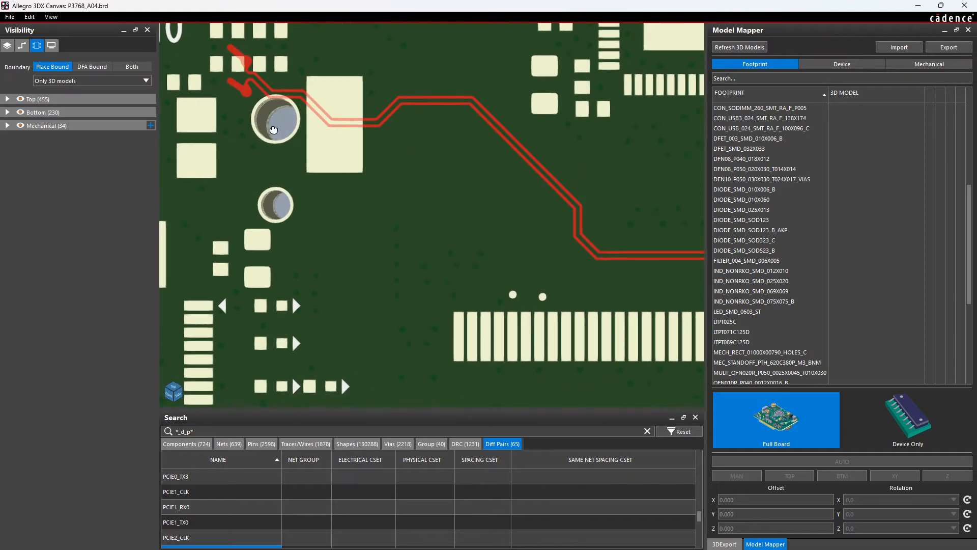
pyautogui.moveTo(583, 251)
pyautogui.mouseDown(button='middle')
pyautogui.moveTo(451, 197)
pyautogui.moveTo(286, 155)
pyautogui.mouseUp(button='middle')
pyautogui.moveTo(564, 176); pyautogui.dragTo(493, 136, button='middle')
pyautogui.scroll(5, 459, 125)
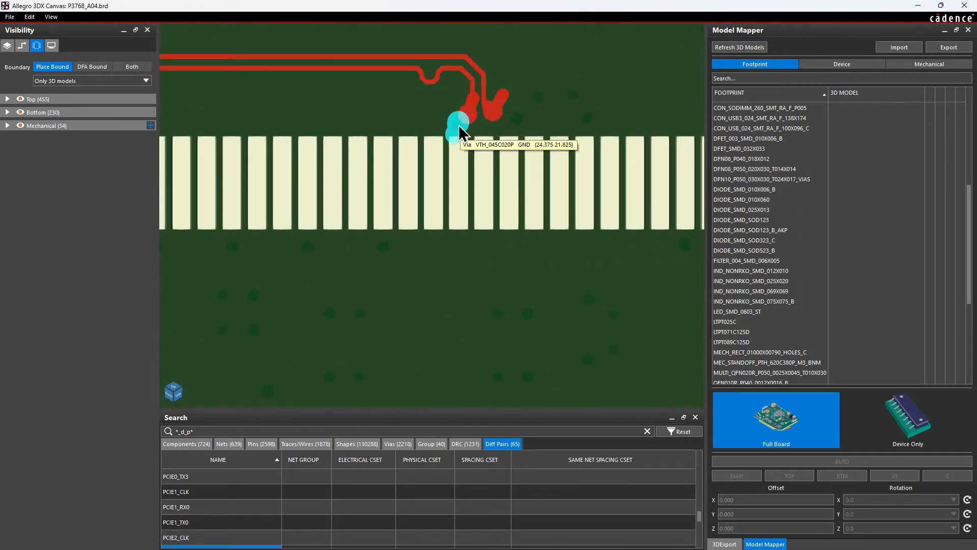
pyautogui.moveTo(425, 83); pyautogui.dragTo(463, 307, button='middle')
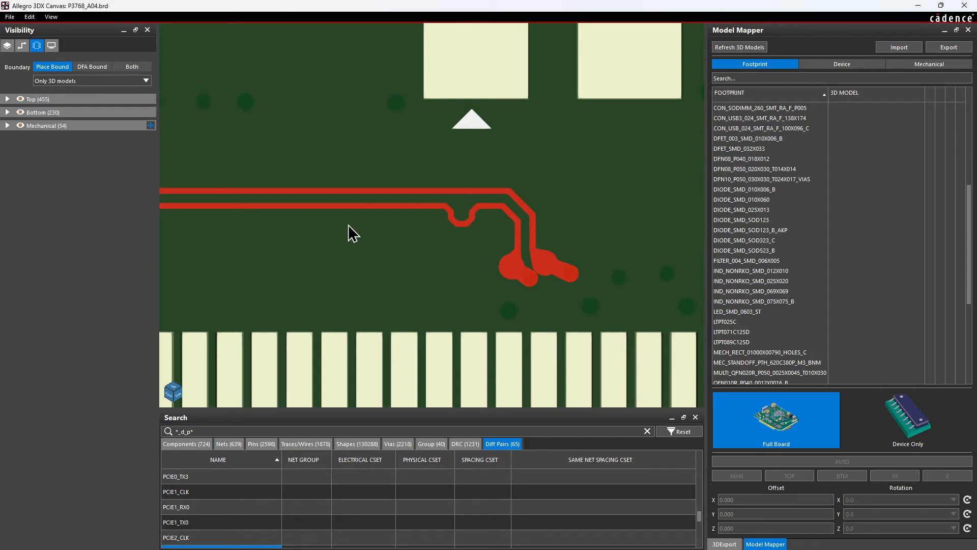
# Trace the PCIE2_RX1 pair back along its bends, past the large mounting pad, and examine the vias at its opposite end.
pyautogui.moveTo(348, 225); pyautogui.dragTo(509, 259, button='middle')
pyautogui.moveTo(360, 148); pyautogui.dragTo(530, 287, button='middle')
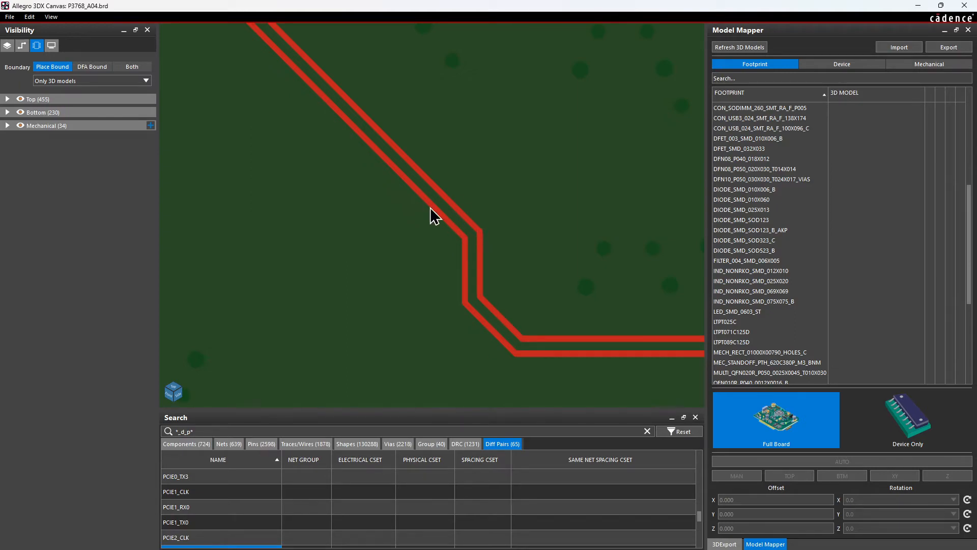
pyautogui.moveTo(402, 197); pyautogui.dragTo(578, 372, button='middle')
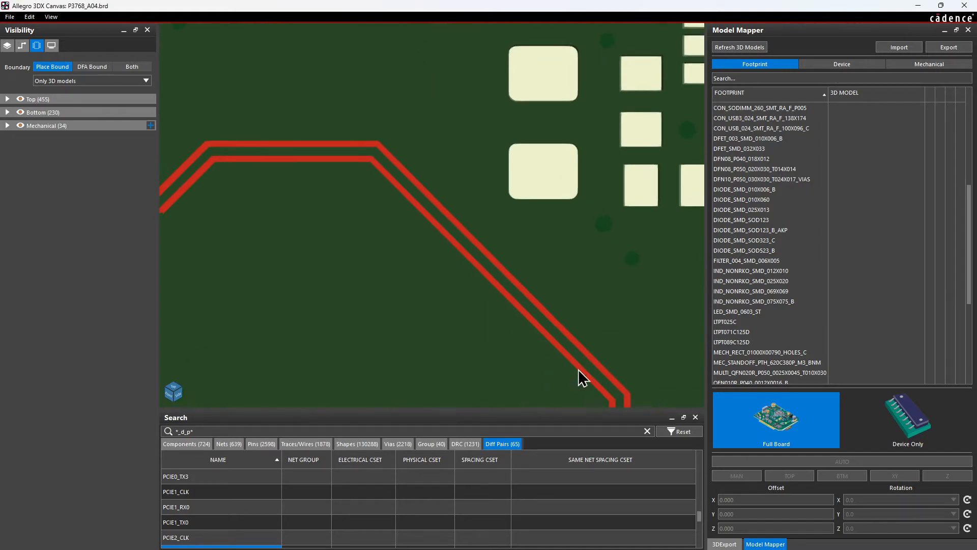
pyautogui.moveTo(405, 225); pyautogui.dragTo(509, 275, button='middle')
pyautogui.moveTo(473, 249); pyautogui.dragTo(625, 281, button='middle')
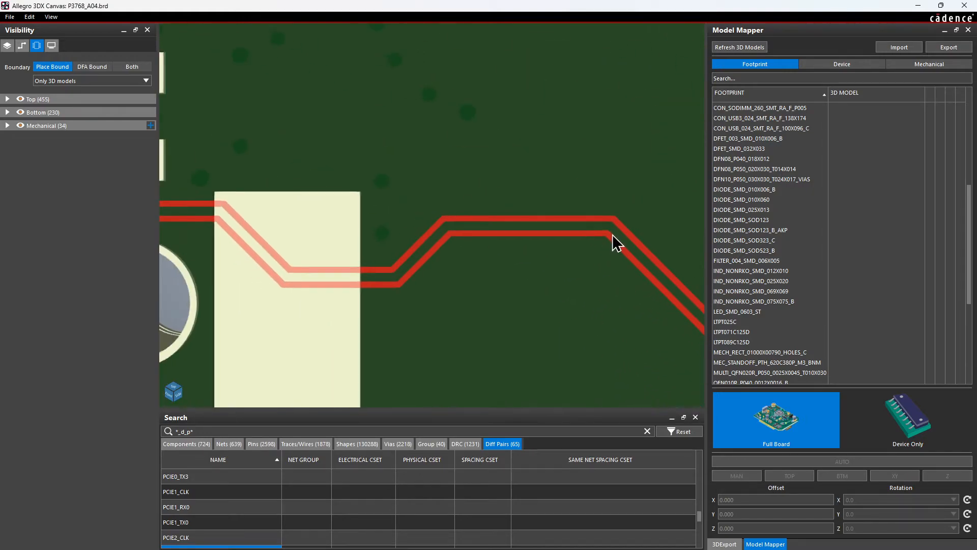
pyautogui.moveTo(401, 285); pyautogui.dragTo(704, 328, button='middle')
pyautogui.moveTo(478, 299); pyautogui.dragTo(631, 342, button='middle')
pyautogui.moveTo(475, 212)
pyautogui.mouseDown(button='middle')
pyautogui.moveTo(542, 300)
pyautogui.moveTo(557, 287)
pyautogui.moveTo(491, 222)
pyautogui.mouseUp(button='middle')
pyautogui.scroll(3, 555, 285)
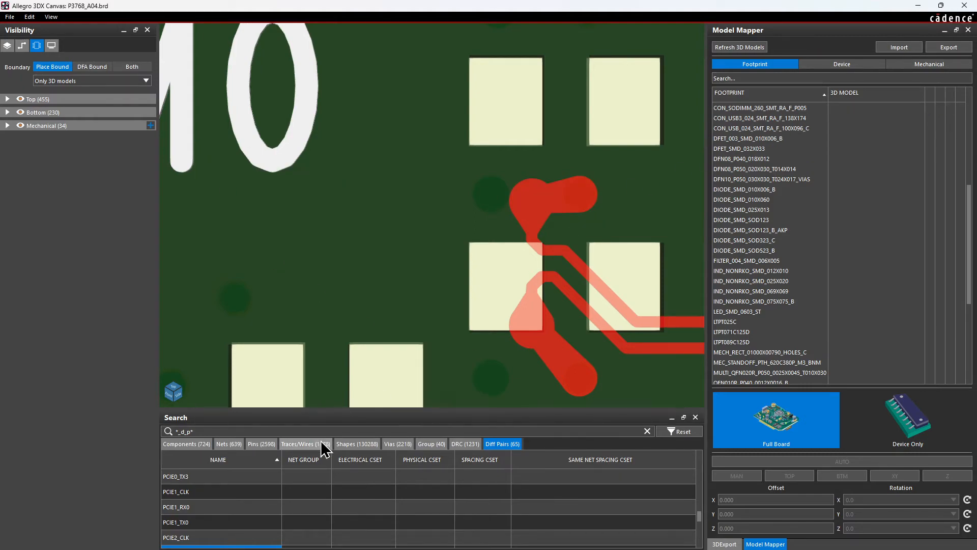
# Enlarge the differential pair results list and check the physical constraint sets of PCIE2_RX1 and PCIE2_RXO.
pyautogui.scroll(-5, 326, 524)
pyautogui.scroll(5, 326, 525)
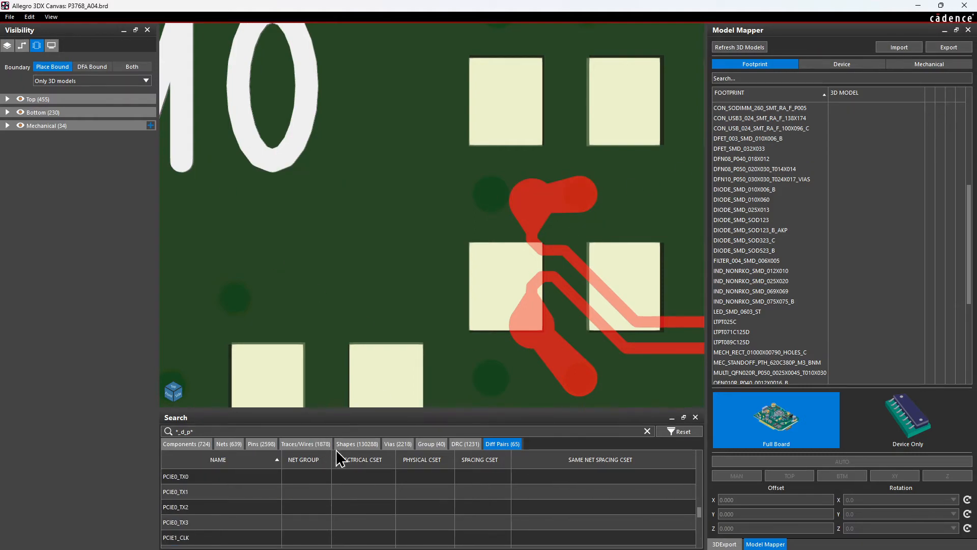
pyautogui.moveTo(352, 408); pyautogui.dragTo(351, 206)
pyautogui.click(230, 396)
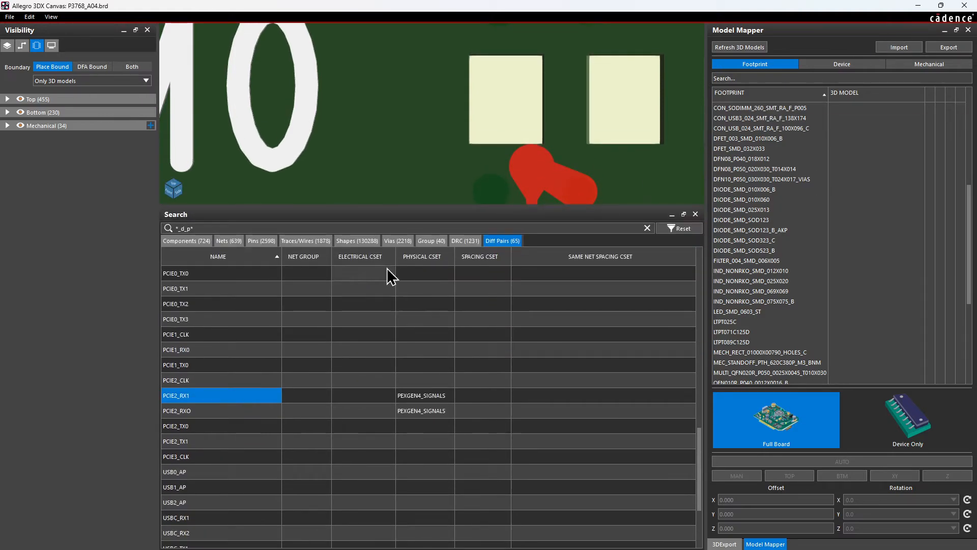
pyautogui.click(194, 412)
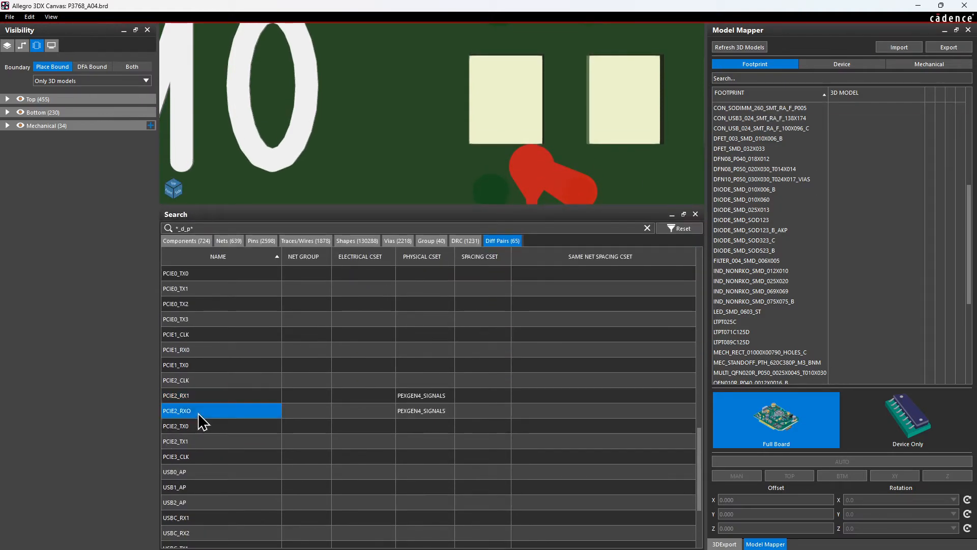
# Close the 3D canvas and open the Constraint Manager at full size on the physical net worksheet for all layers.
pyautogui.click(965, 5)
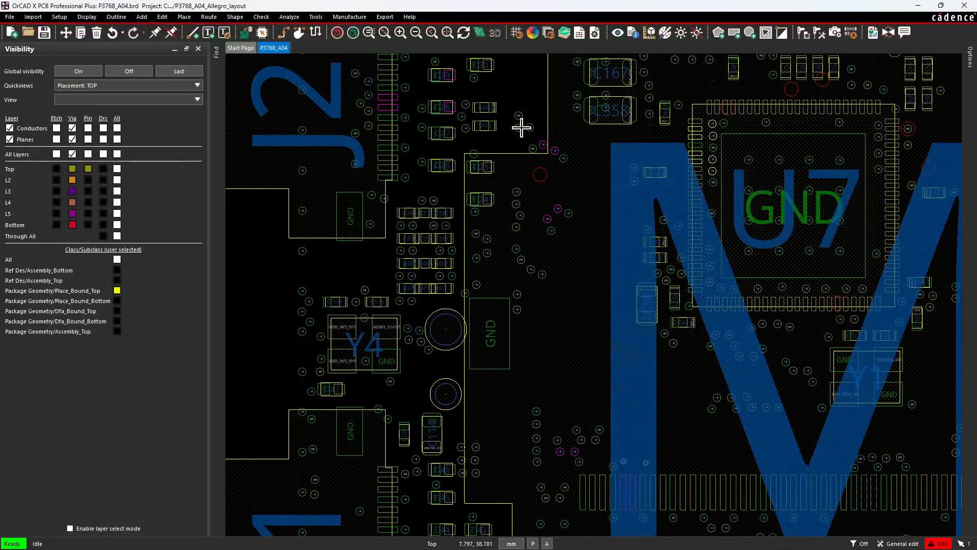
pyautogui.click(116, 17)
pyautogui.click(59, 17)
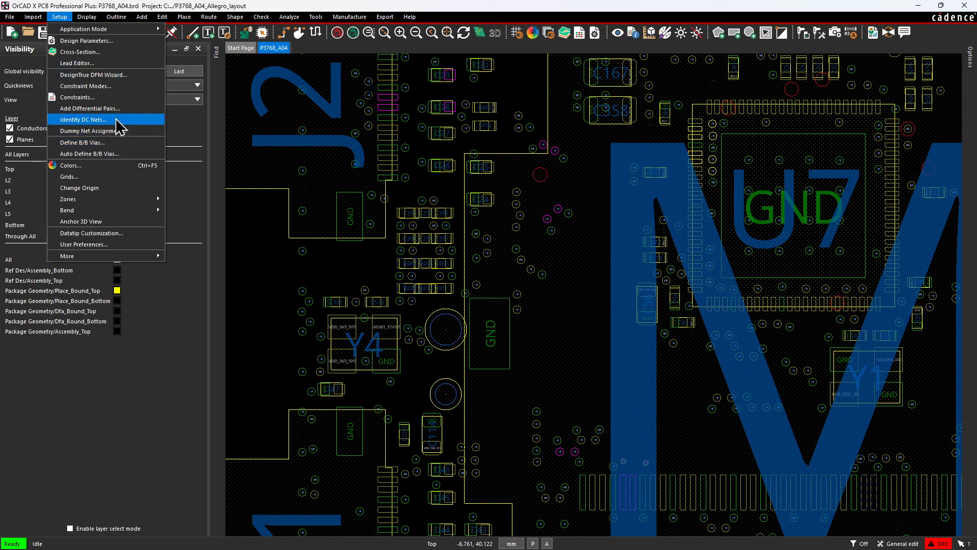
pyautogui.click(118, 97)
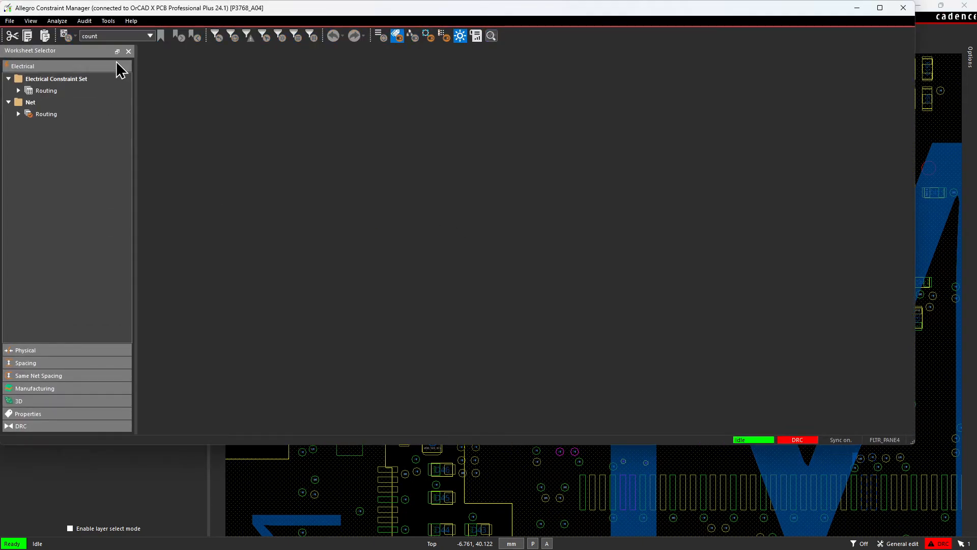
pyautogui.click(134, 35)
pyautogui.moveTo(133, 36); pyautogui.dragTo(58, 36)
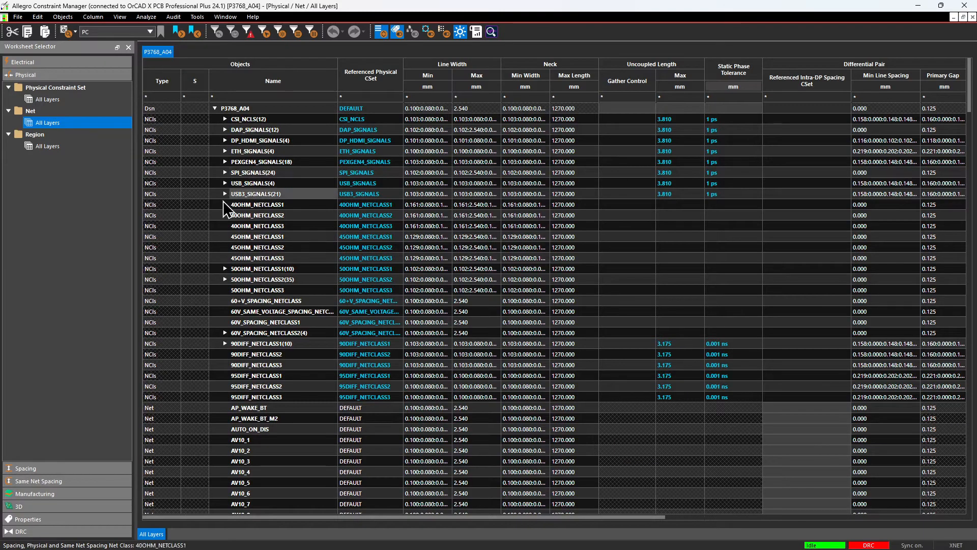
# Expand the PEXGEN4_SIGNALS net class and its PCIE0_RX0 pair, and select that differential pair in the design.
pyautogui.click(226, 162)
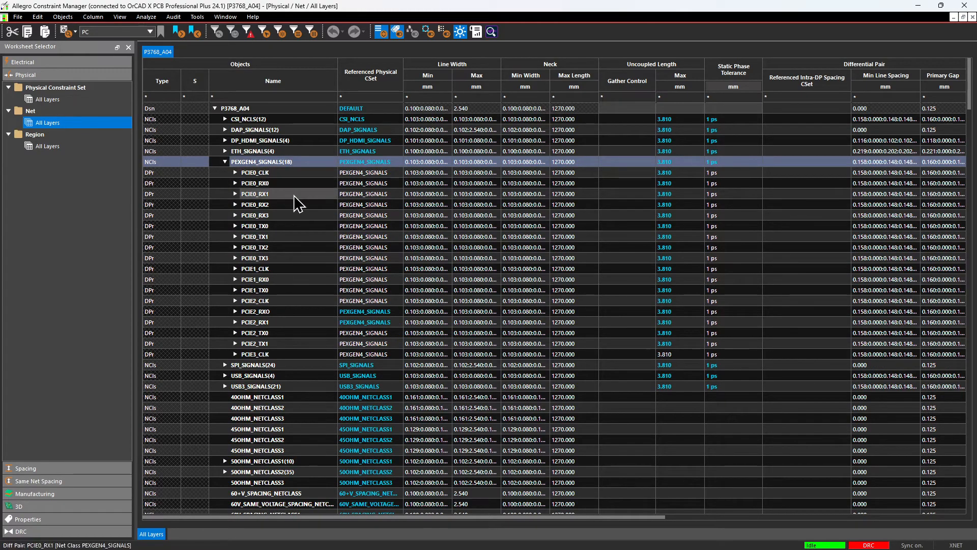
pyautogui.click(236, 184)
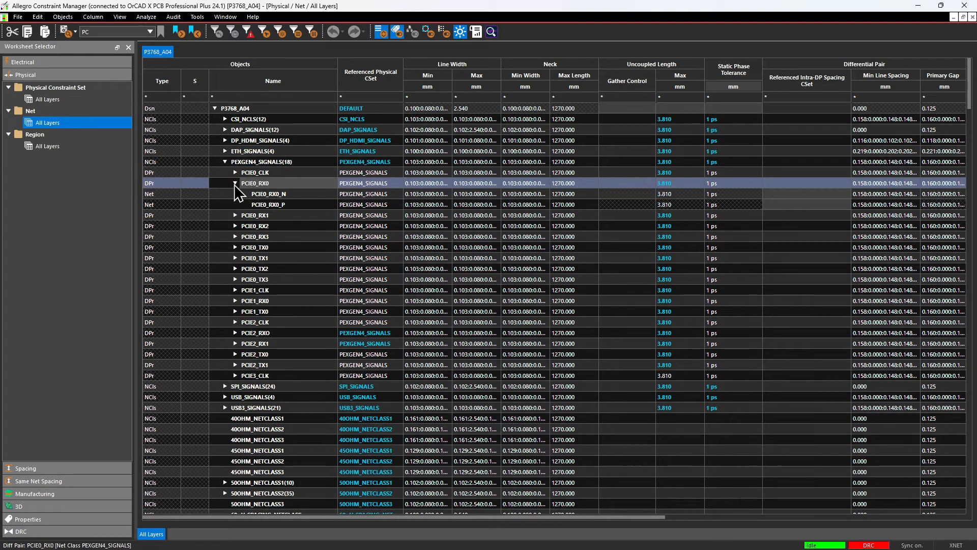
pyautogui.rightClick(291, 184)
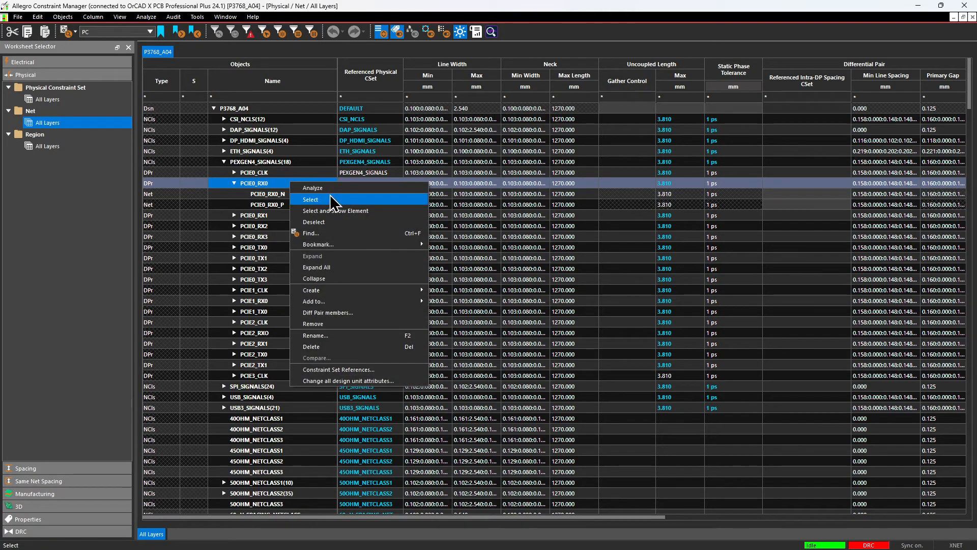
pyautogui.moveTo(353, 292)
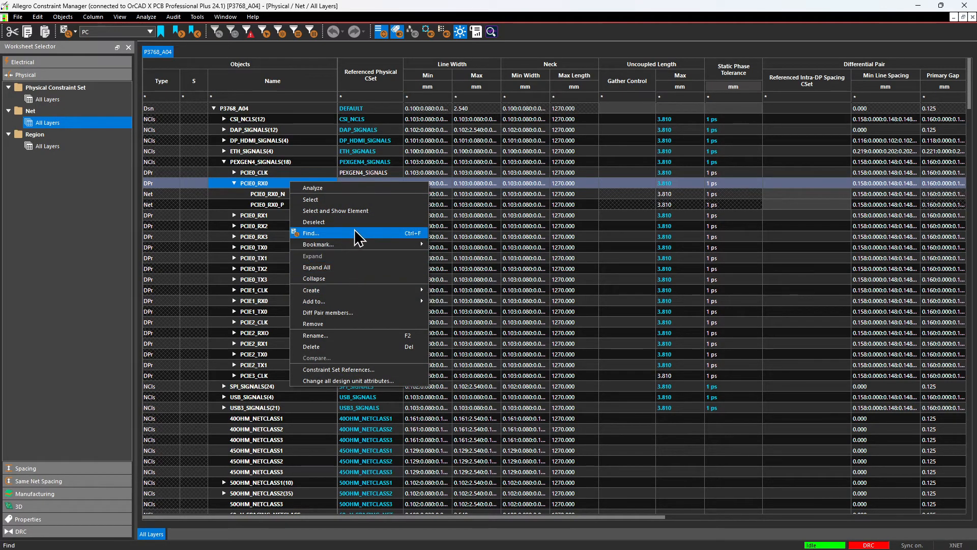
pyautogui.click(359, 199)
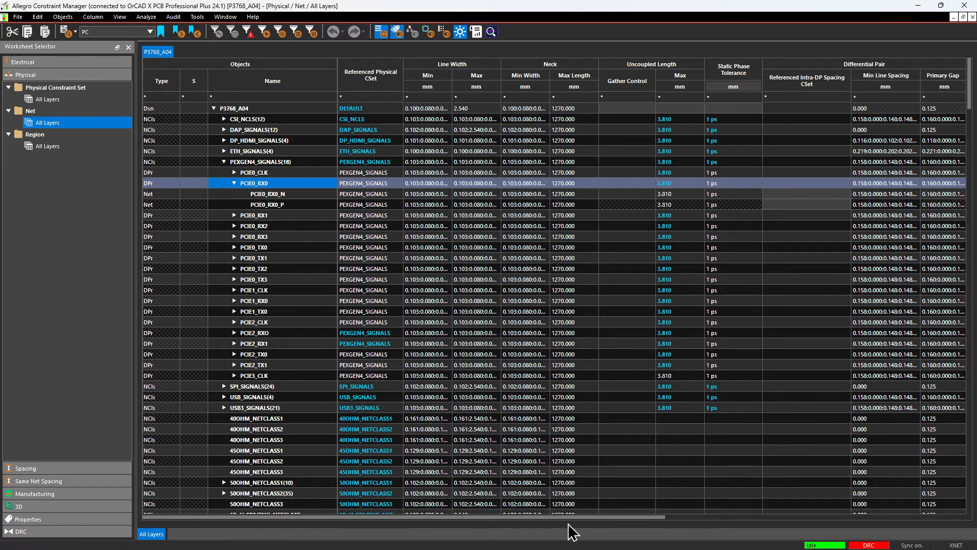
# Examine the differential pair gap, tolerance and via constraints, and highlight the member nets PCIE0_RX0_N and PCIE0_RX0_P.
pyautogui.moveTo(573, 518); pyautogui.dragTo(688, 544)
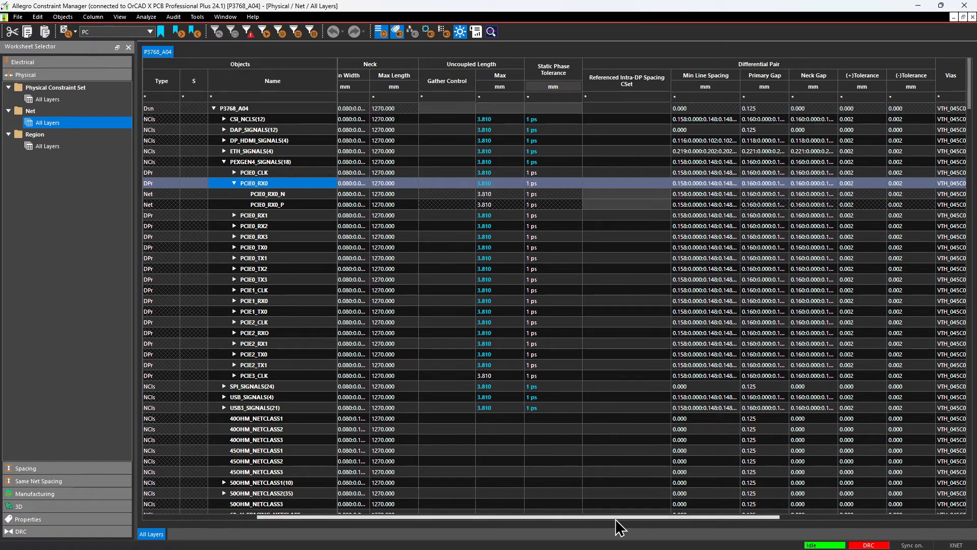
pyautogui.moveTo(614, 518); pyautogui.dragTo(473, 530)
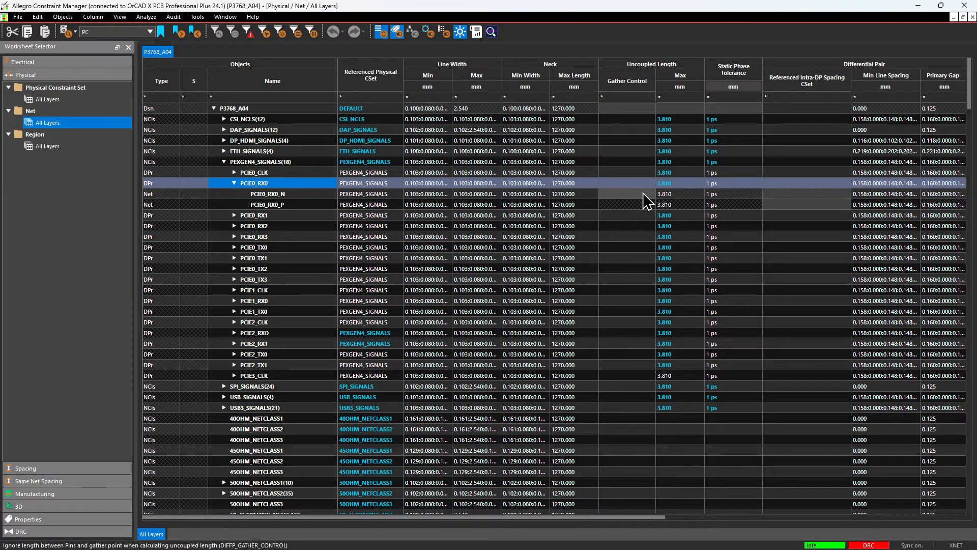
pyautogui.click(299, 195)
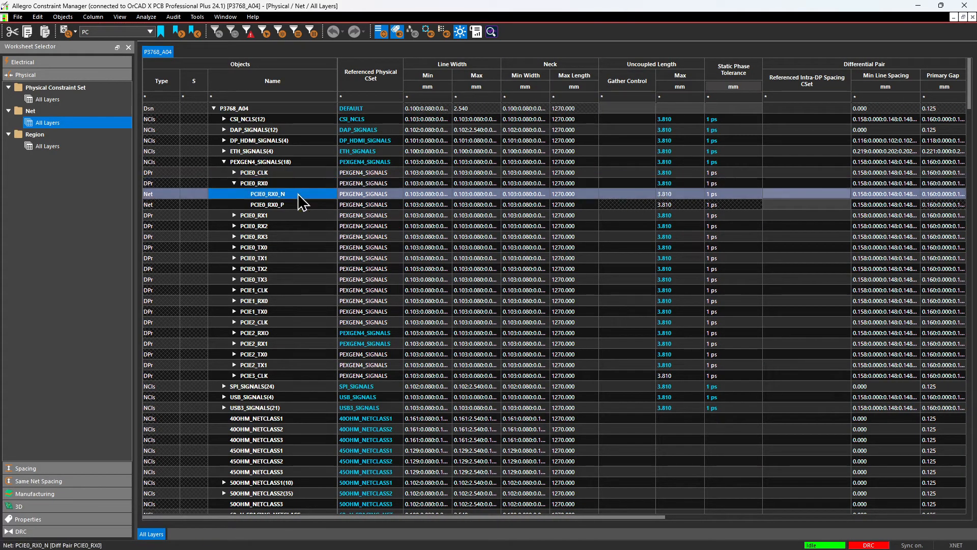
pyautogui.rightClick(289, 194)
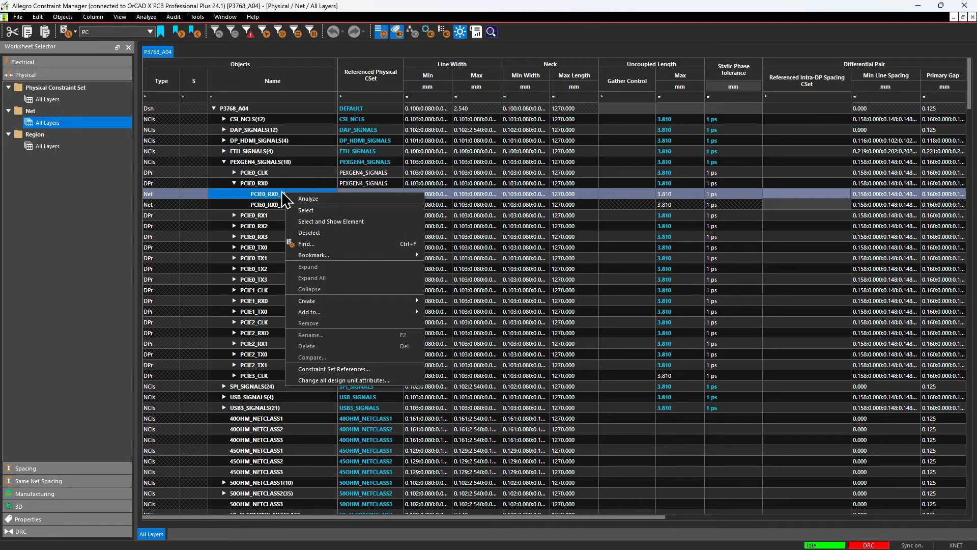
pyautogui.click(271, 195)
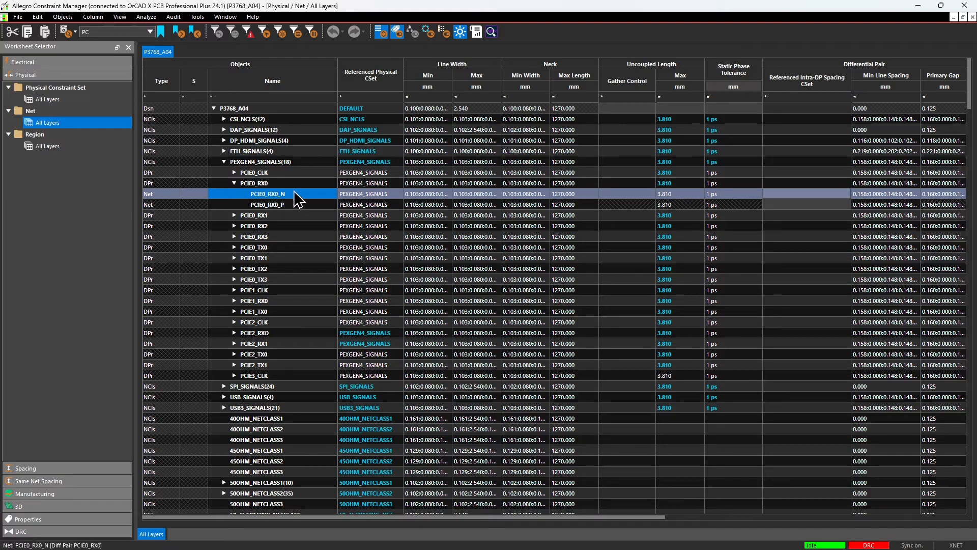
pyautogui.keyDown('shift'); pyautogui.click(303, 204); pyautogui.keyUp('shift')
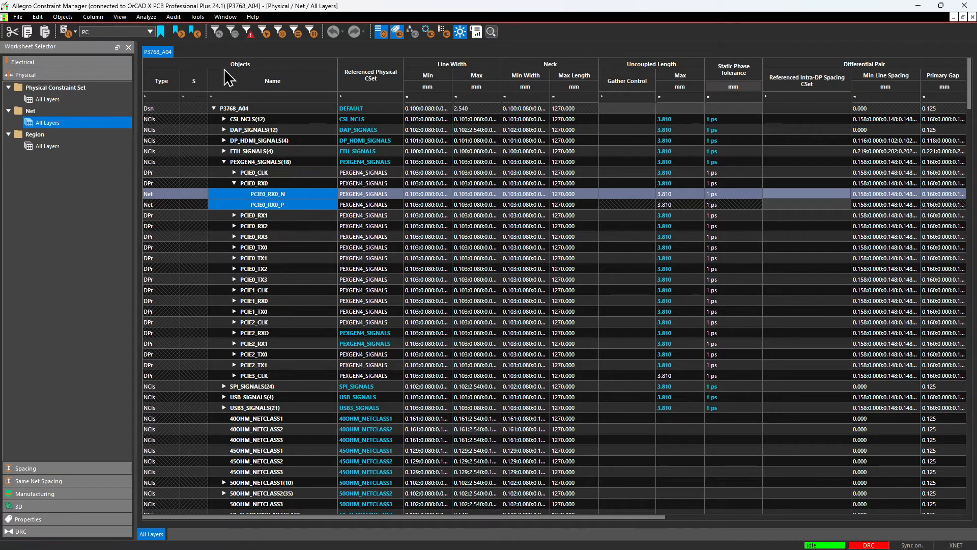
pyautogui.click(190, 18)
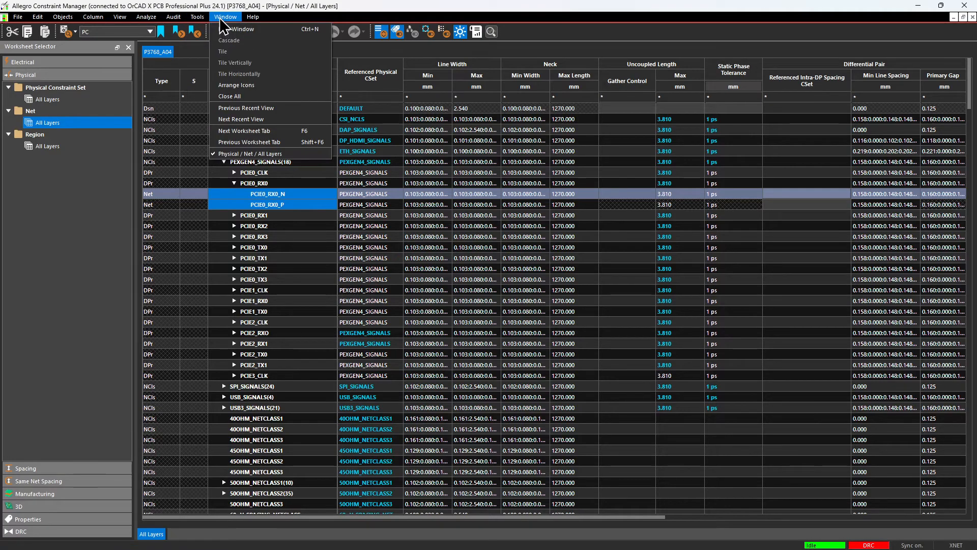
pyautogui.click(220, 18)
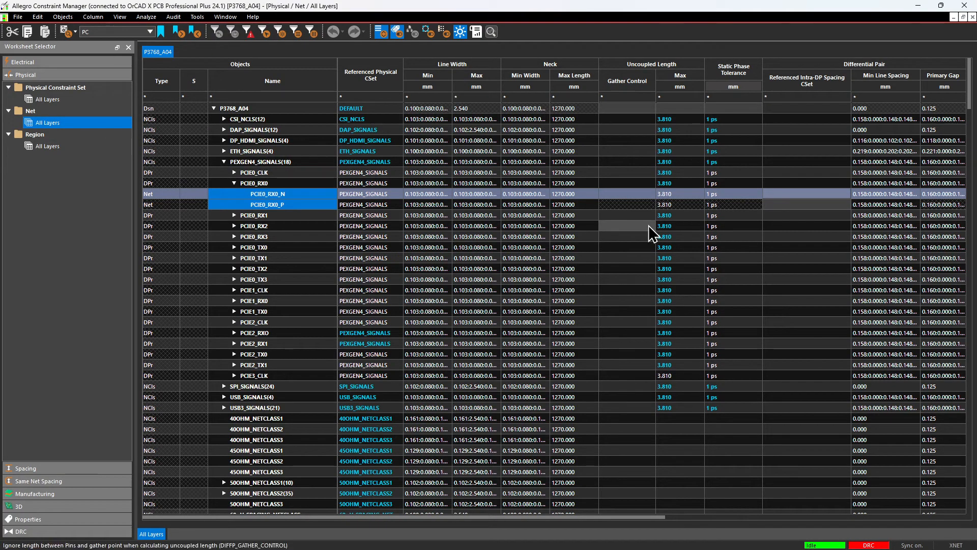
# Open the Wiring worksheet of the electrical constraint sets and examine the topology schedules, including the one for NV2EC2_2_CSI2_CLK_N.
pyautogui.click(56, 62)
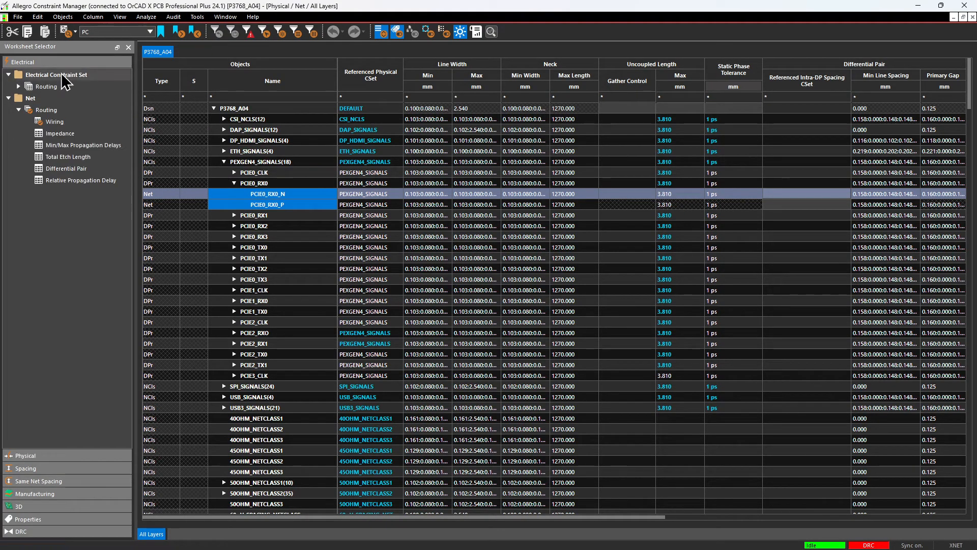
pyautogui.click(66, 87)
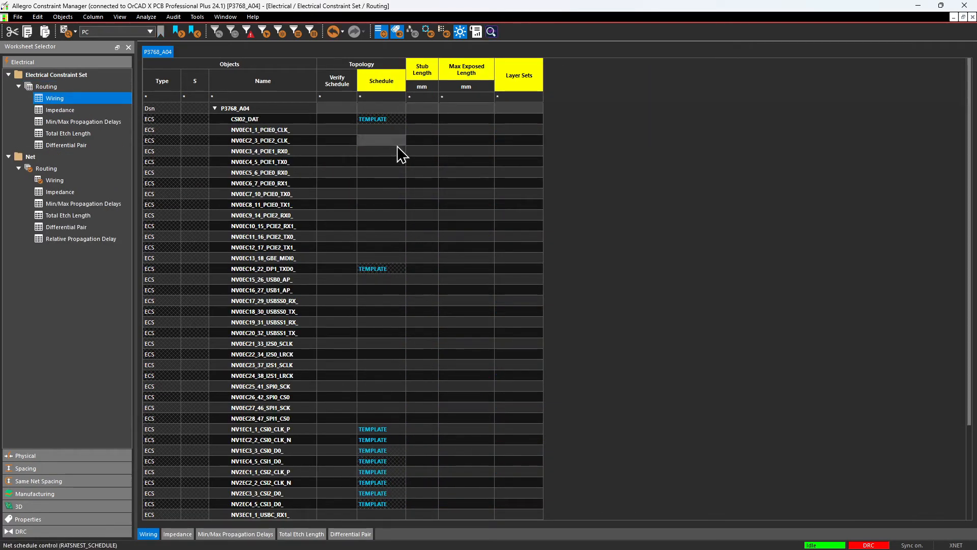
pyautogui.scroll(-3, 422, 328)
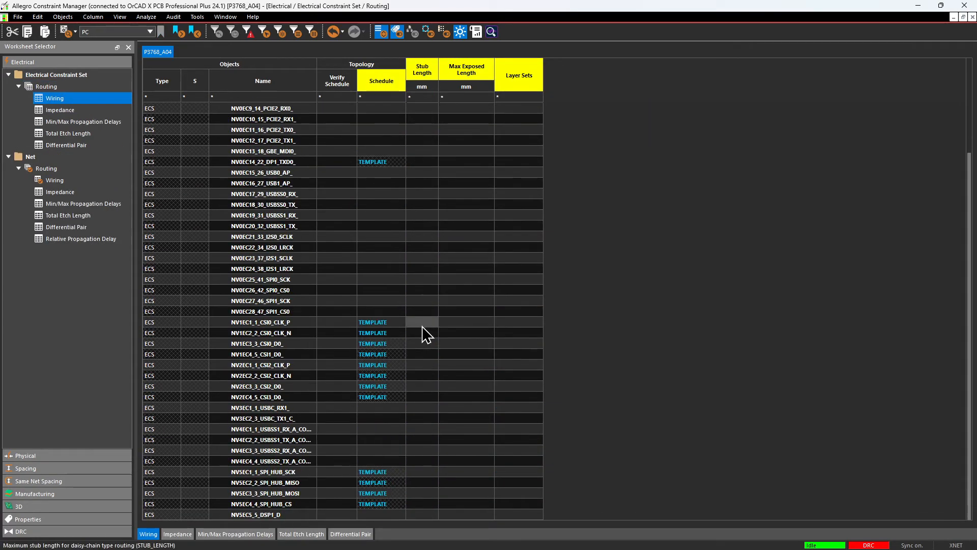
pyautogui.click(381, 375)
pyautogui.rightClick(390, 378)
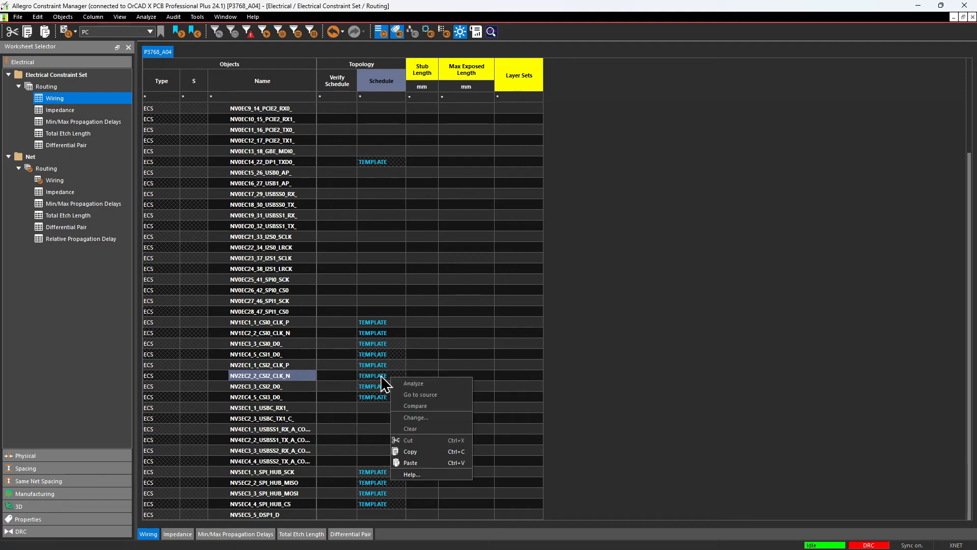
pyautogui.click(380, 375)
pyautogui.scroll(4, 383, 349)
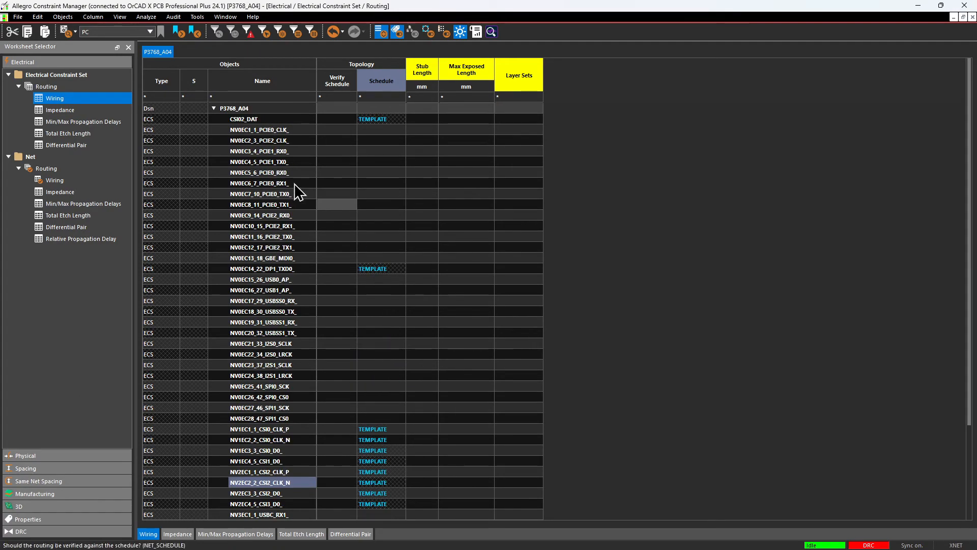
# Open the Impedance worksheet of the electrical constraint sets and expand all its rows to show the pin pairs.
pyautogui.click(74, 110)
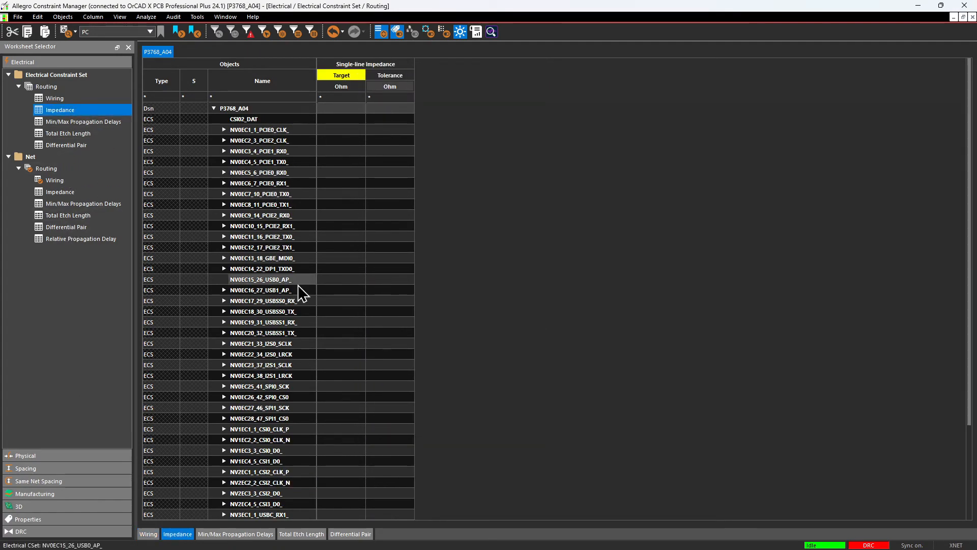
pyautogui.scroll(-3, 297, 326)
pyautogui.scroll(3, 294, 344)
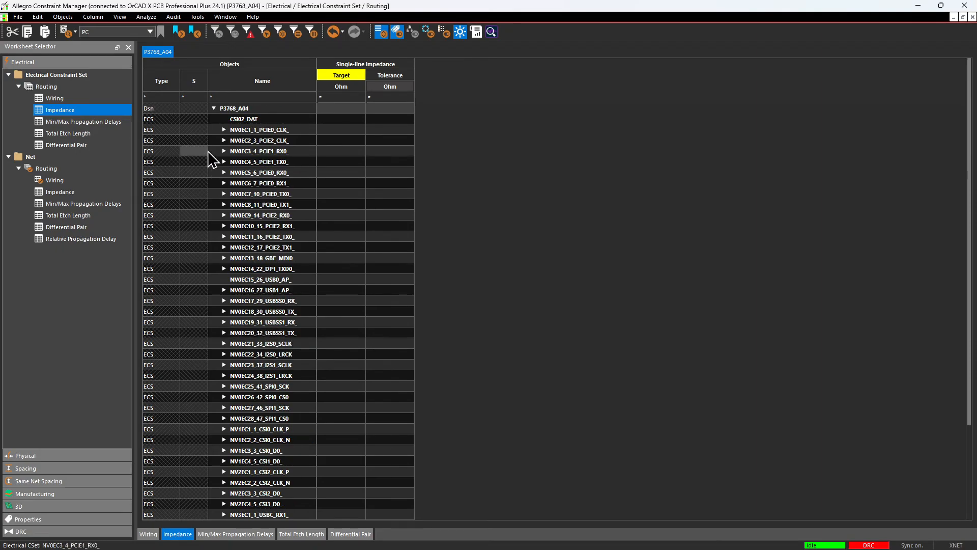
pyautogui.click(224, 130)
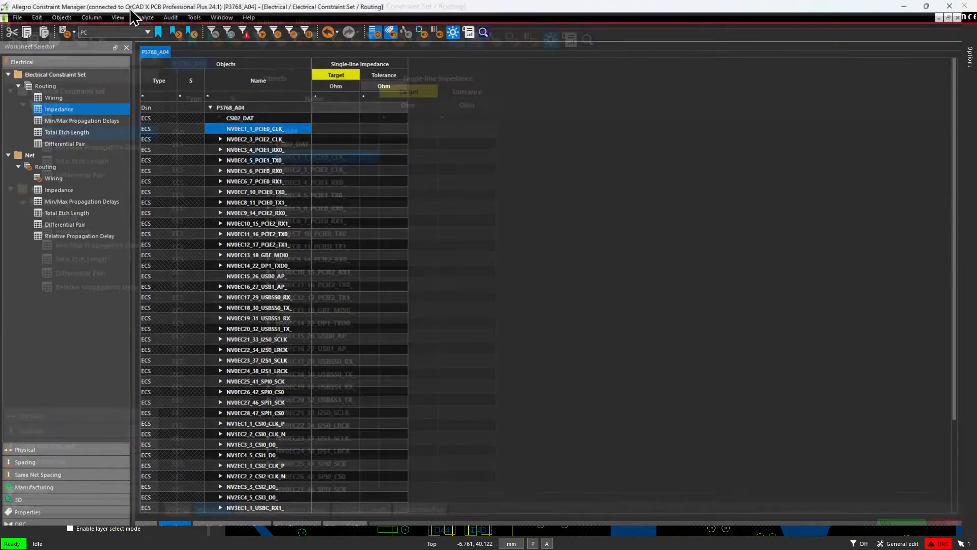
pyautogui.click(122, 17)
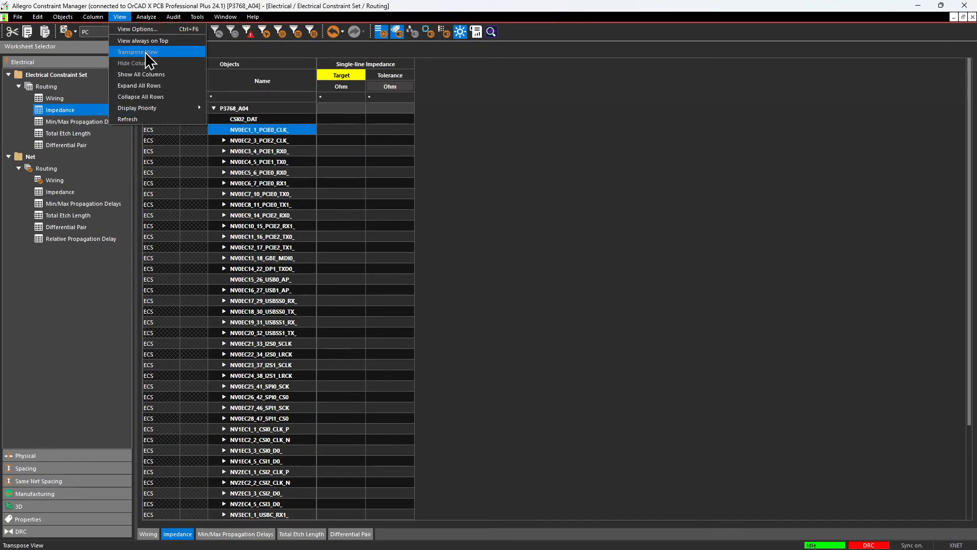
pyautogui.click(171, 86)
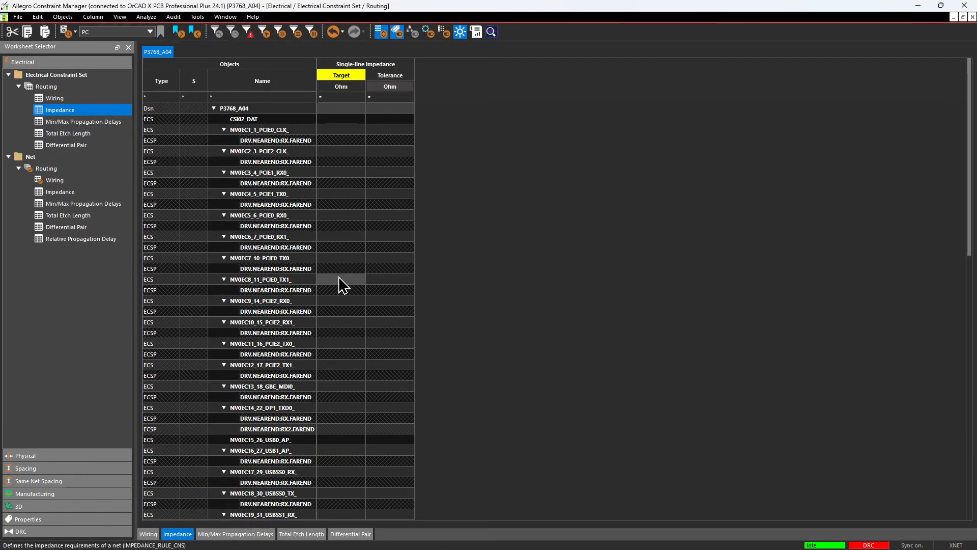
# Examine the single-line impedance targets and tolerances of the I2S, SPI and SPI hub pin pairs.
pyautogui.scroll(-10, 337, 280)
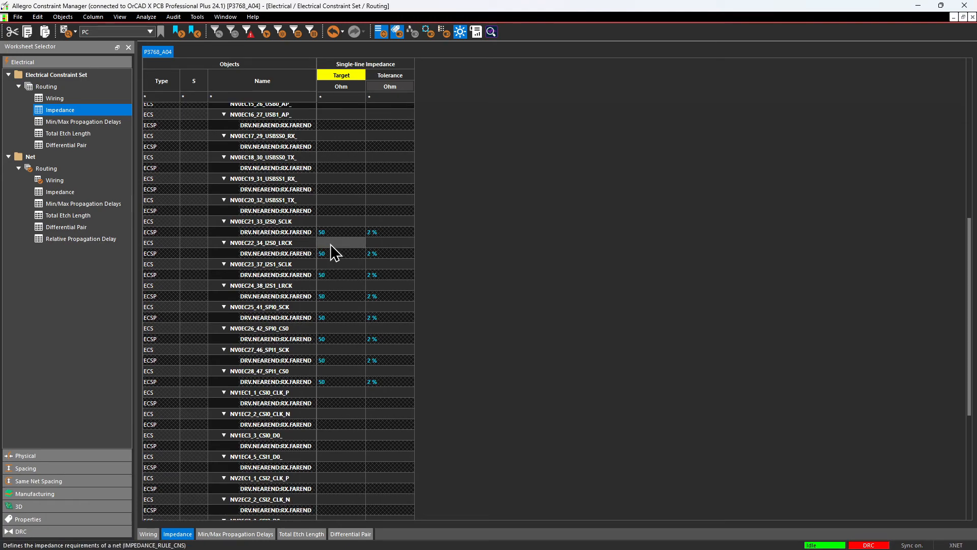
pyautogui.click(336, 232)
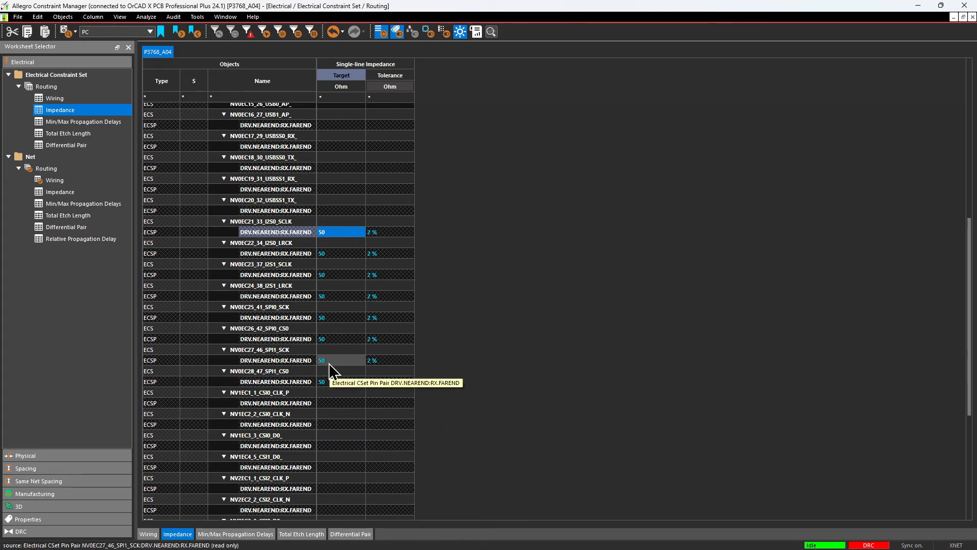
pyautogui.scroll(-7, 346, 366)
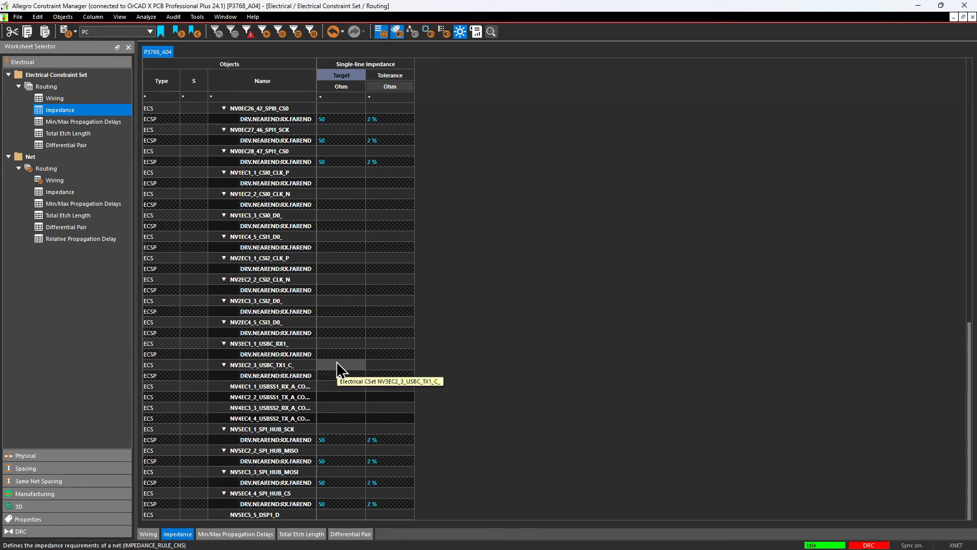
# Open the Min/Max Propagation Delays worksheet of the electrical constraint sets and examine the maximum delays of all pin pairs.
pyautogui.click(73, 122)
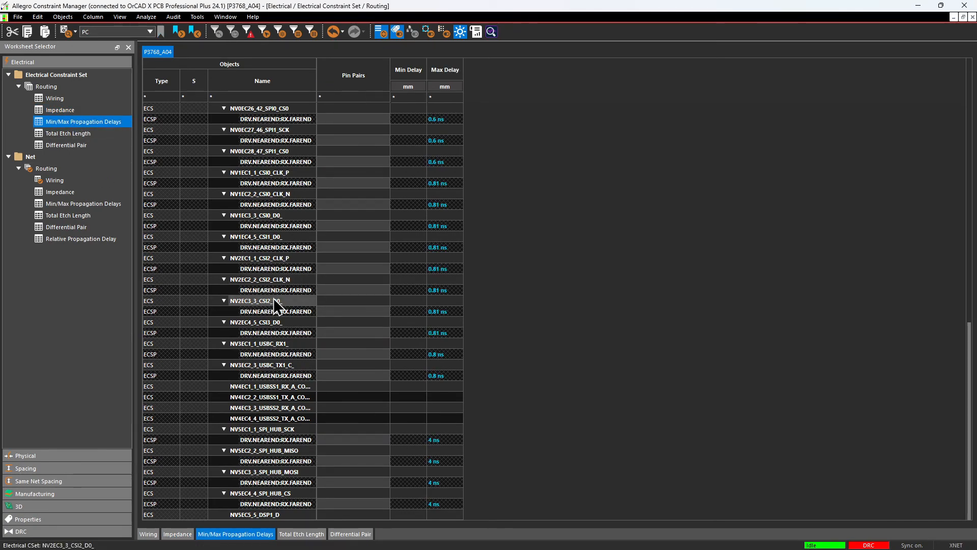
pyautogui.scroll(10, 356, 196)
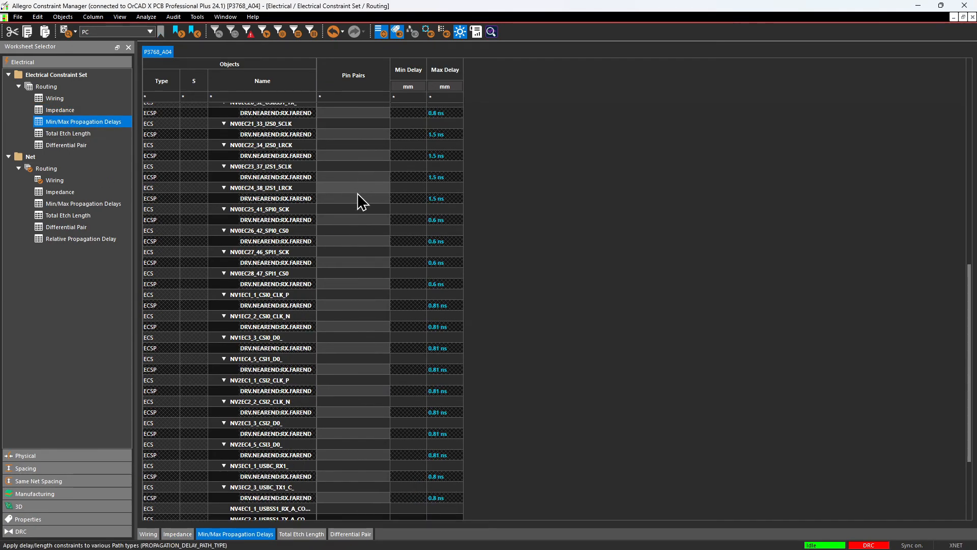
pyautogui.scroll(8, 359, 193)
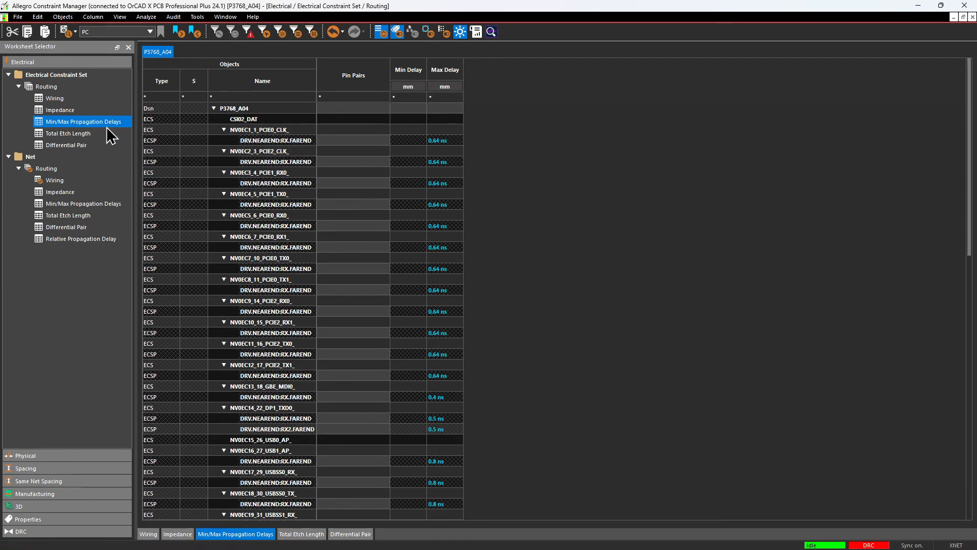
pyautogui.scroll(-6, 295, 222)
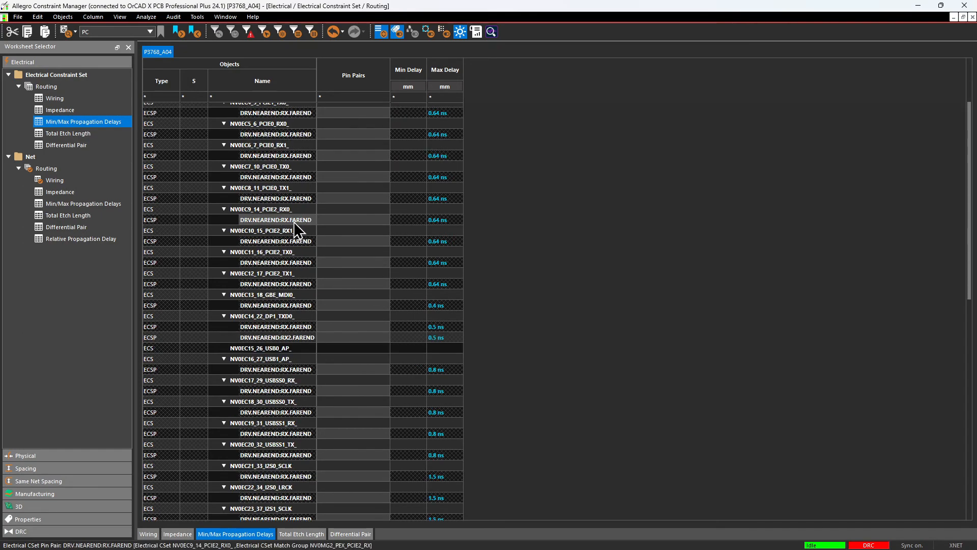
pyautogui.scroll(-12, 294, 223)
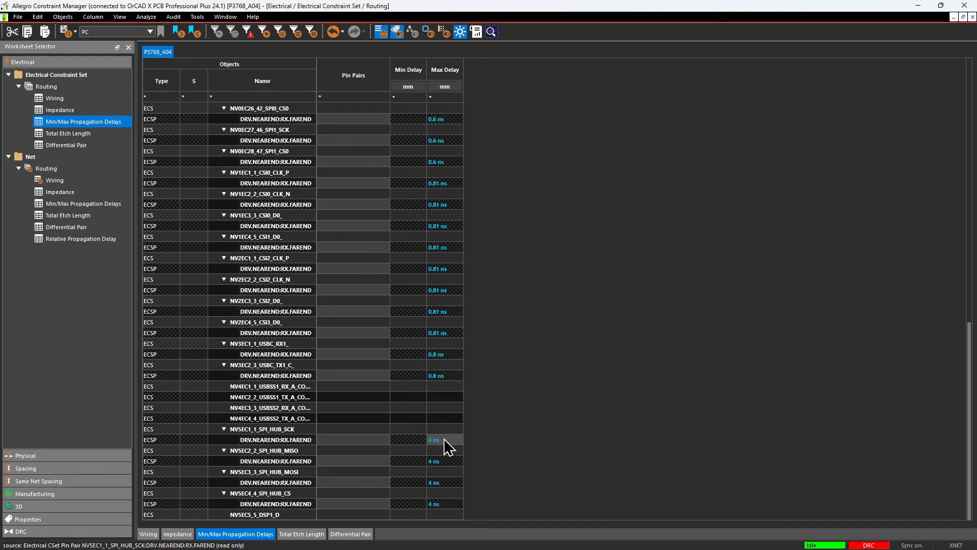
pyautogui.scroll(5, 447, 434)
pyautogui.scroll(-5, 447, 434)
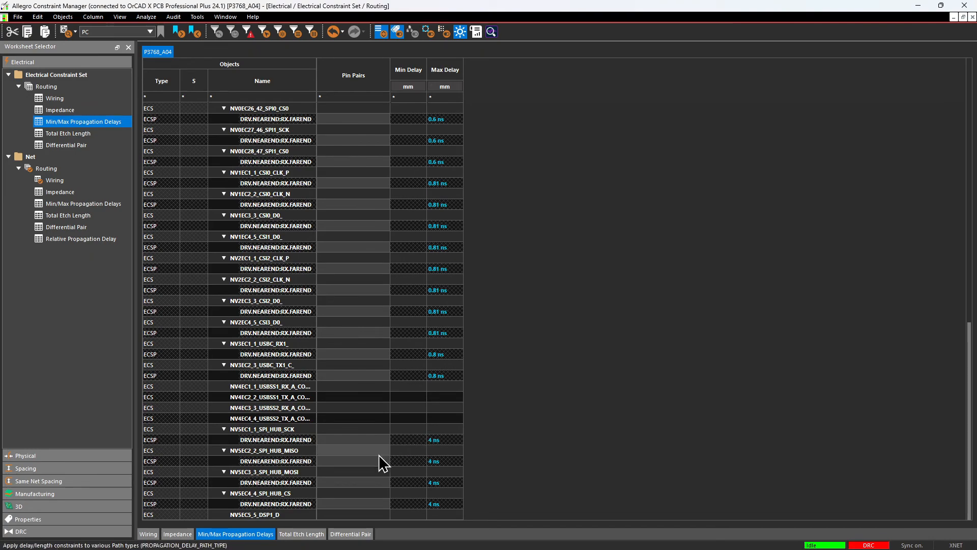
pyautogui.scroll(15, 436, 484)
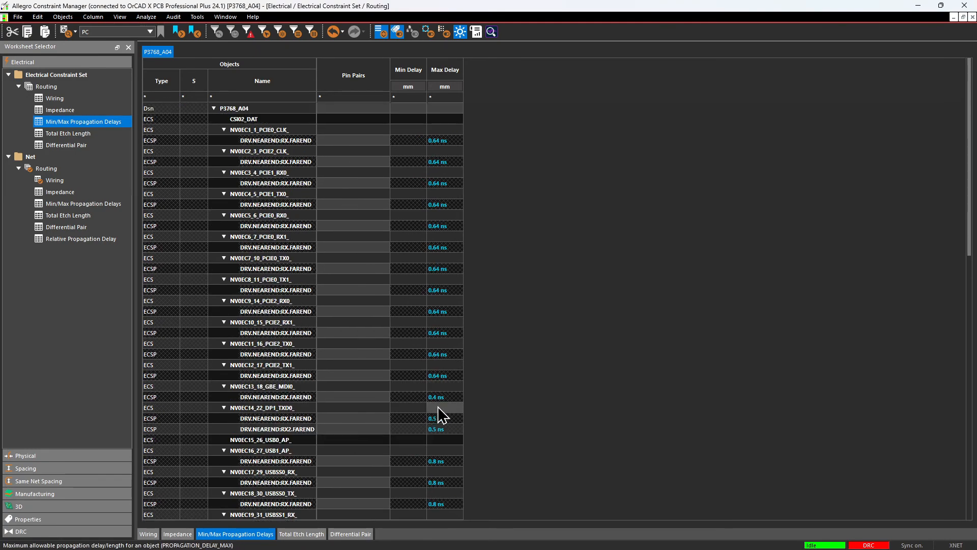
# Review the electrical constraint sets' Total Etch Length and Differential Pair worksheets, examining the uncoupled lengths and static phase tolerances.
pyautogui.click(71, 133)
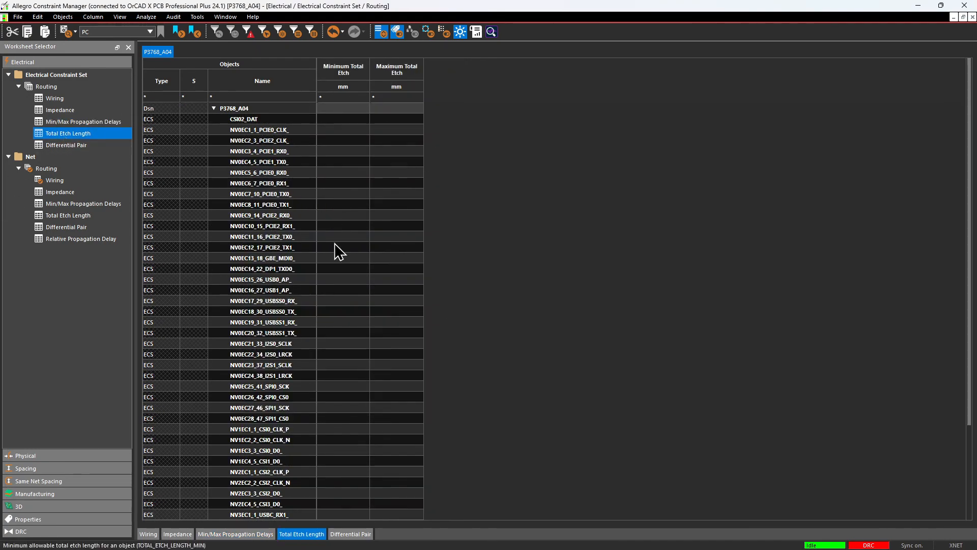
pyautogui.scroll(-3, 336, 270)
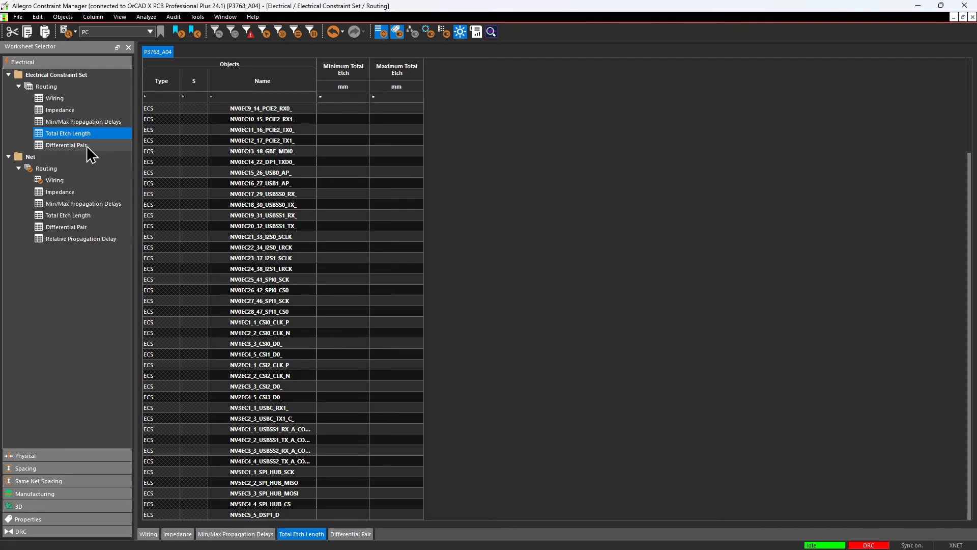
pyautogui.click(71, 145)
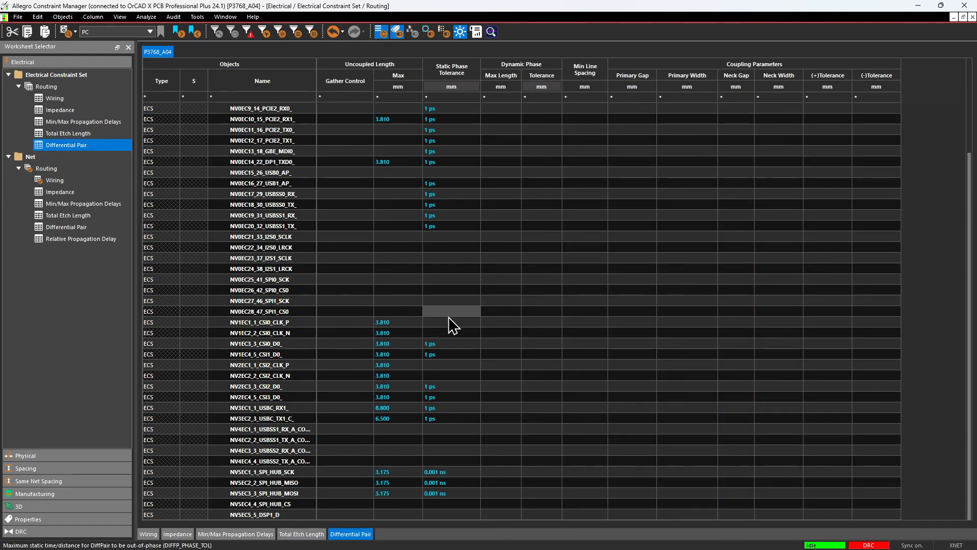
pyautogui.moveTo(973, 272); pyautogui.dragTo(973, 163)
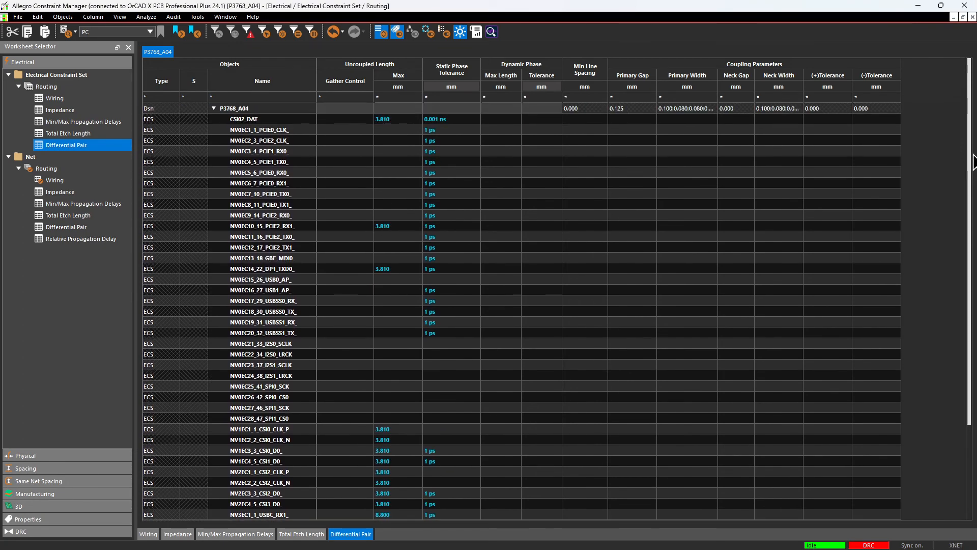
pyautogui.scroll(-3, 966, 188)
pyautogui.scroll(3, 963, 183)
pyautogui.scroll(-10, 948, 204)
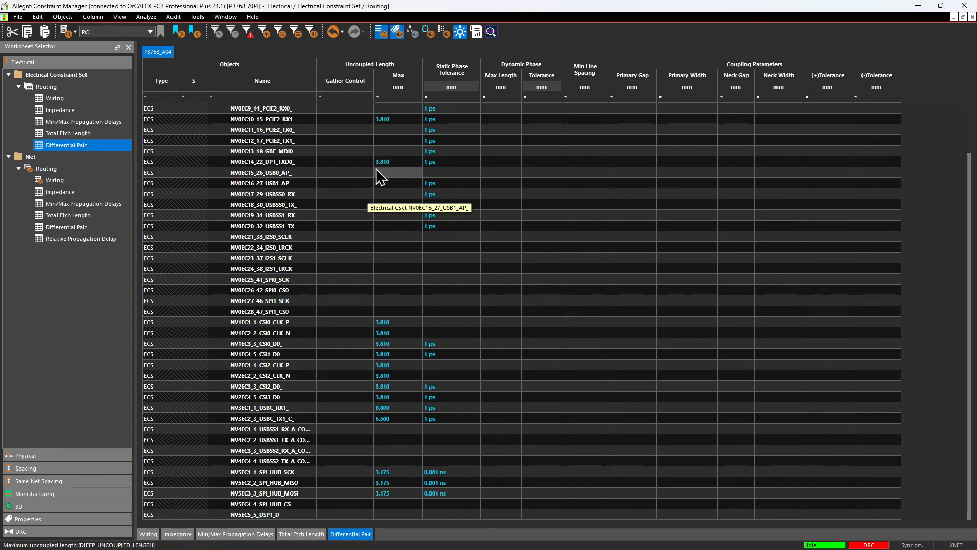
# Open the net-level electrical Impedance worksheet and examine the referenced electrical constraint sets across the differential pairs and nets.
pyautogui.click(86, 191)
pyautogui.scroll(-6, 287, 380)
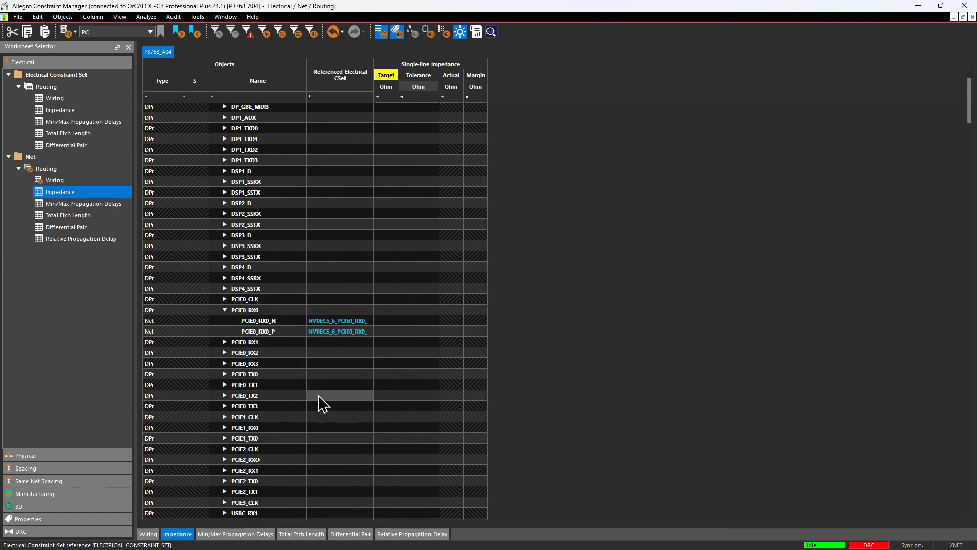
pyautogui.scroll(-8, 318, 392)
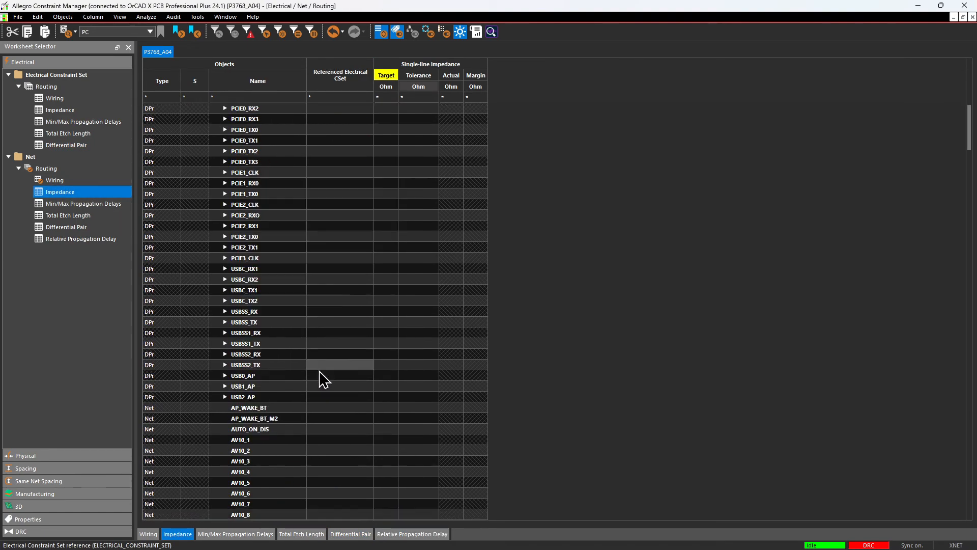
pyautogui.scroll(2, 319, 370)
pyautogui.scroll(2, 290, 343)
pyautogui.scroll(-5, 338, 280)
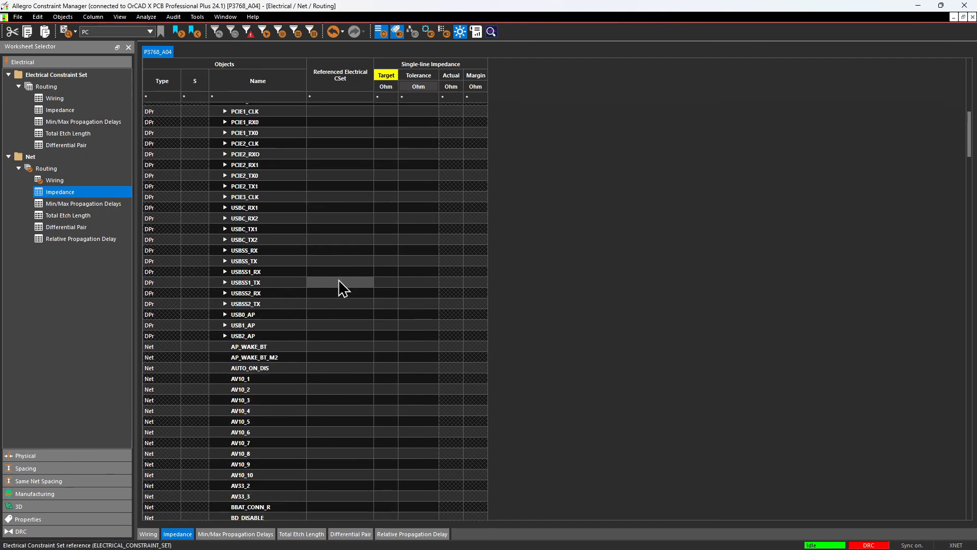
pyautogui.scroll(-20, 338, 282)
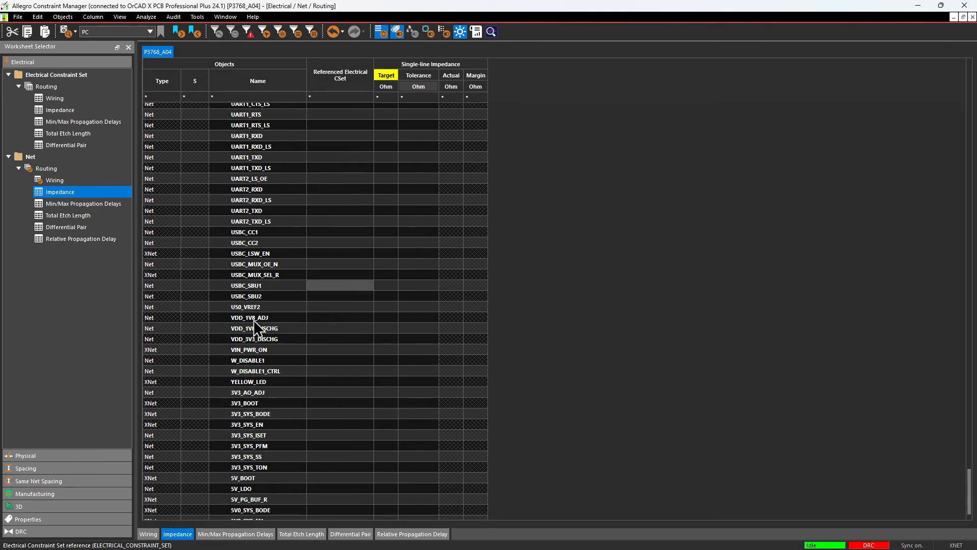
# Open the All Layers worksheet of the spacing constraint sets and expand all rows to show the conductor and plane layers.
pyautogui.click(29, 456)
pyautogui.click(42, 469)
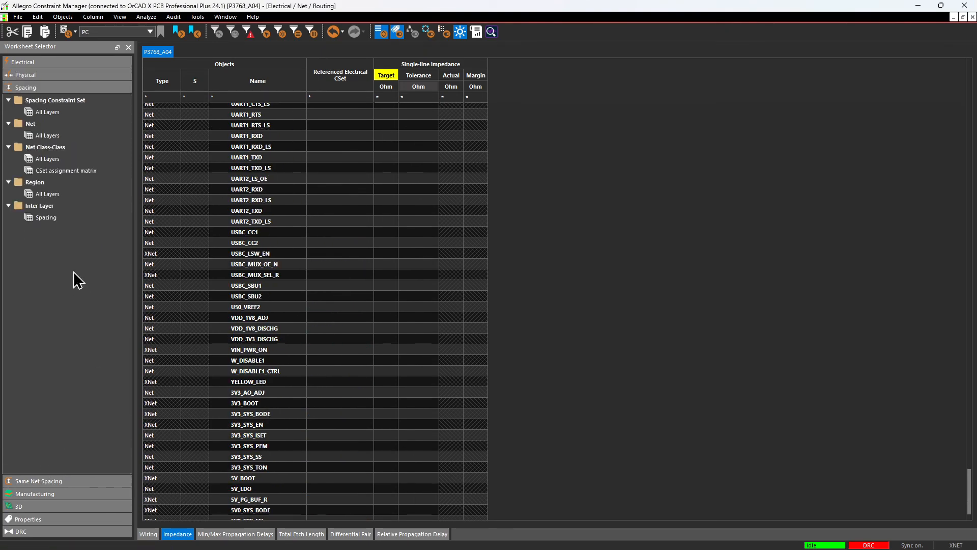
pyautogui.click(76, 112)
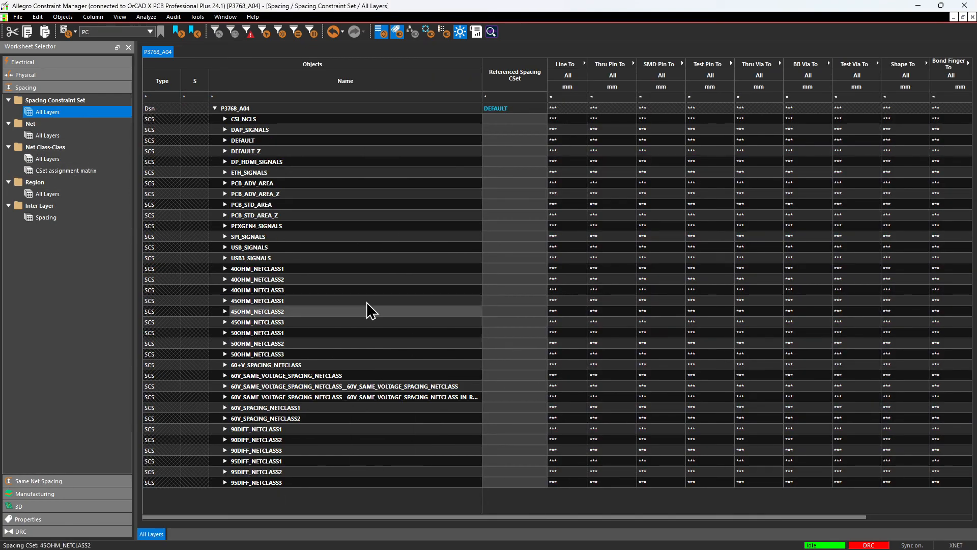
pyautogui.click(113, 17)
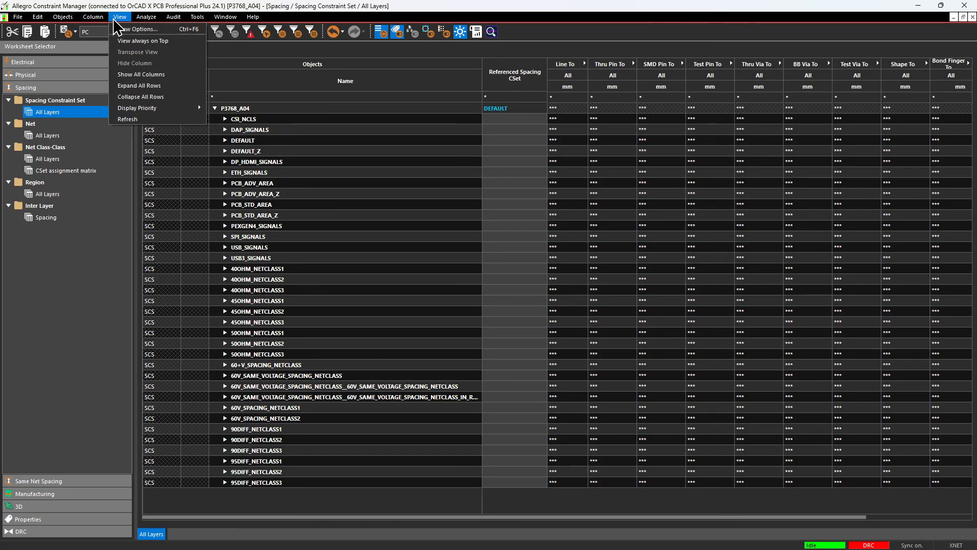
pyautogui.click(112, 18)
pyautogui.click(117, 20)
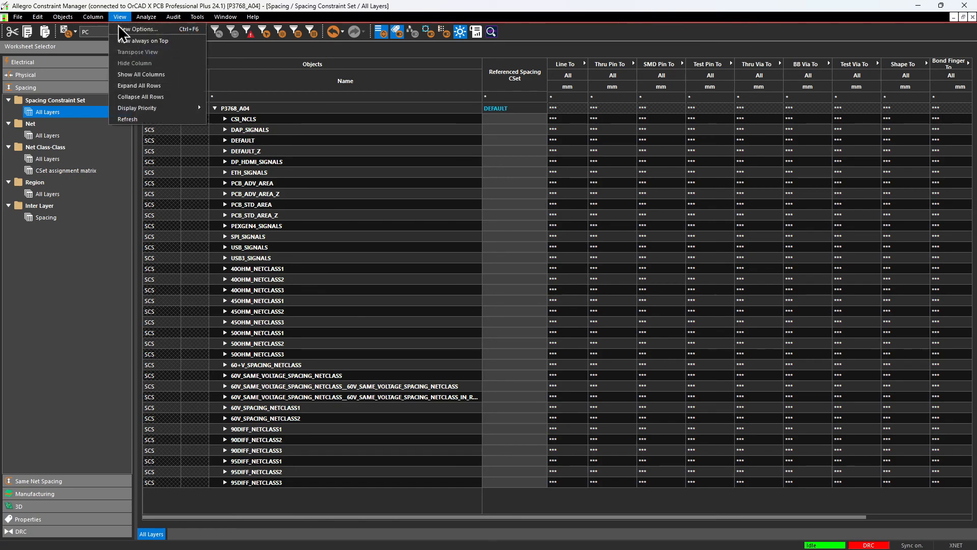
pyautogui.click(153, 85)
pyautogui.scroll(-10, 361, 240)
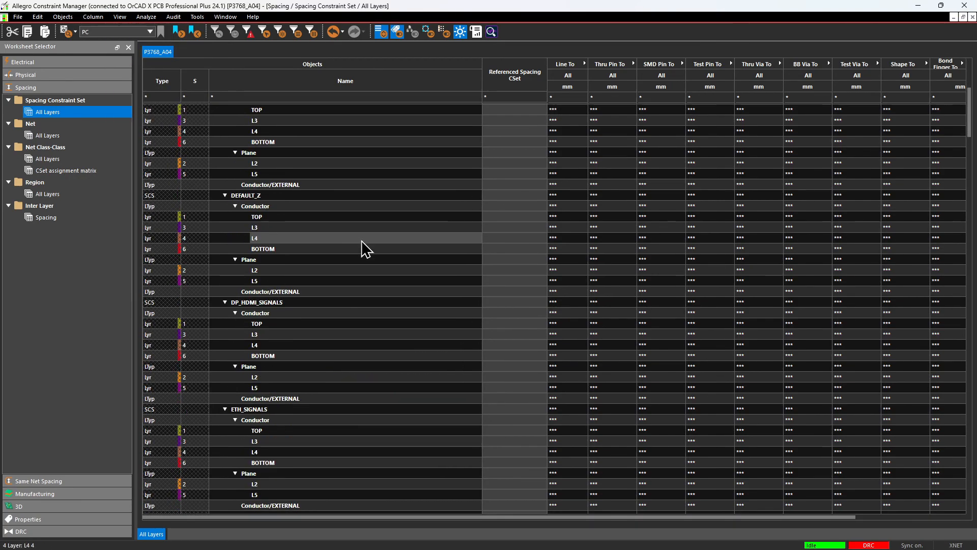
pyautogui.scroll(10, 368, 238)
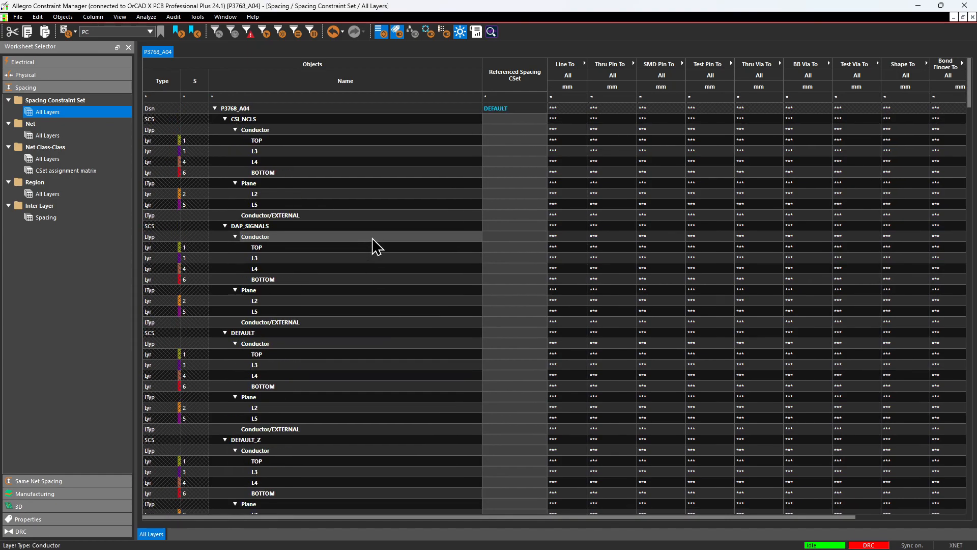
pyautogui.scroll(-20, 372, 237)
pyautogui.scroll(20, 373, 237)
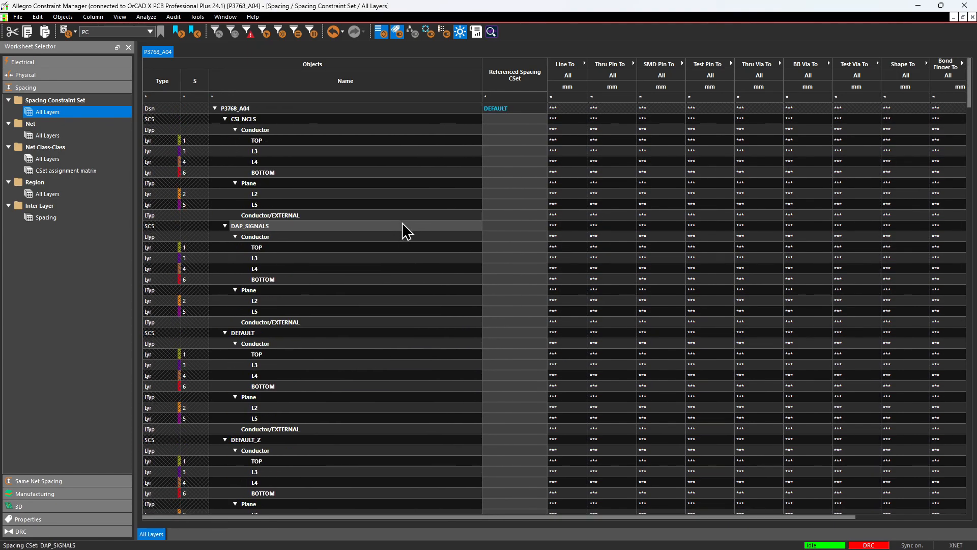
# Look through the spacing constraint sets available as the P3768_A04 design's reference without changing the assignment.
pyautogui.click(542, 107)
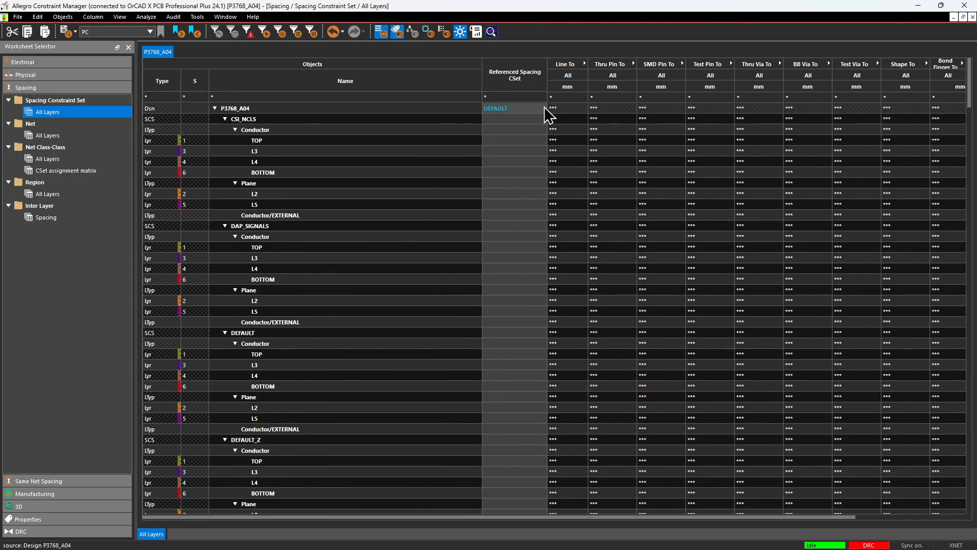
pyautogui.click(543, 108)
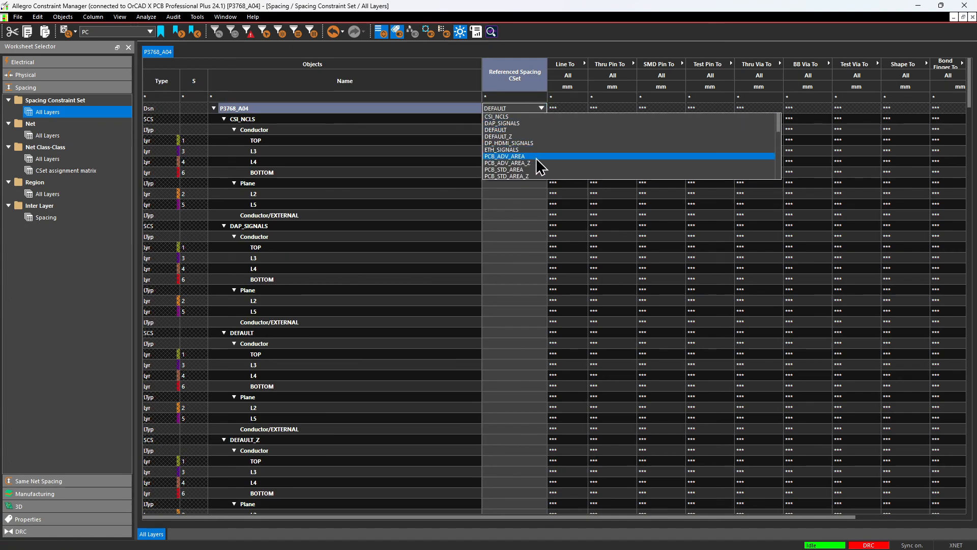
pyautogui.scroll(-2, 539, 165)
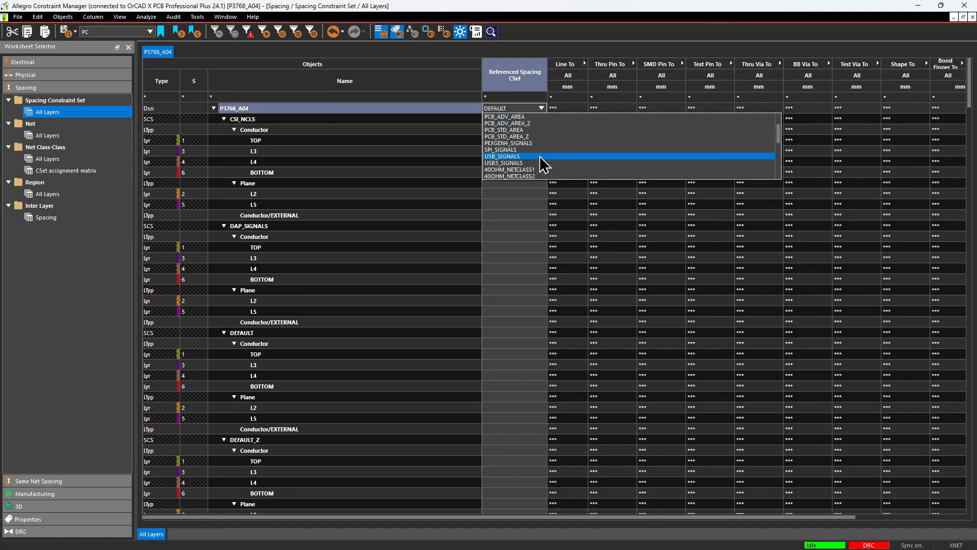
pyautogui.scroll(-5, 539, 158)
pyautogui.scroll(-1, 540, 159)
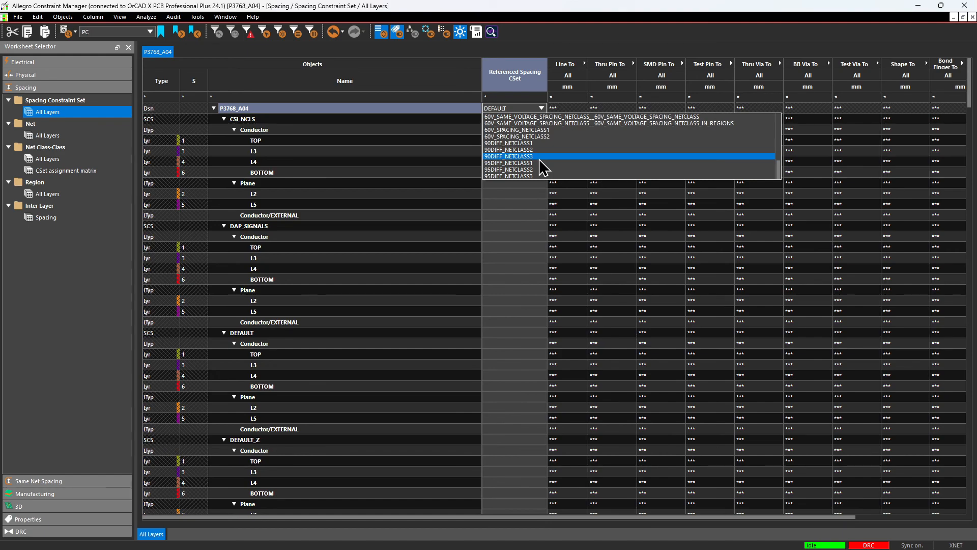
pyautogui.scroll(8, 540, 160)
pyautogui.click(536, 108)
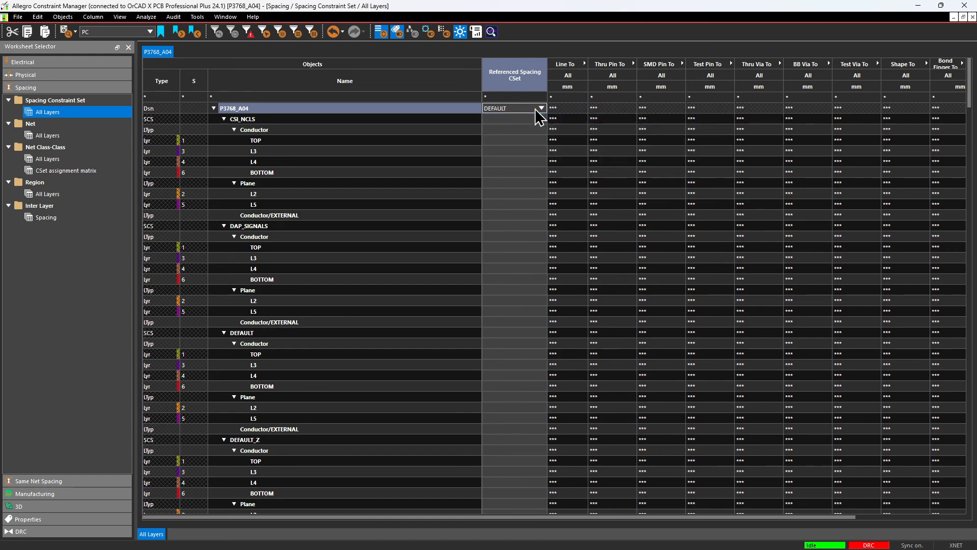
# Open the net-level spacing worksheet for all layers and examine the net classes' referenced spacing constraint sets, including the CSI_NCLS members.
pyautogui.click(55, 136)
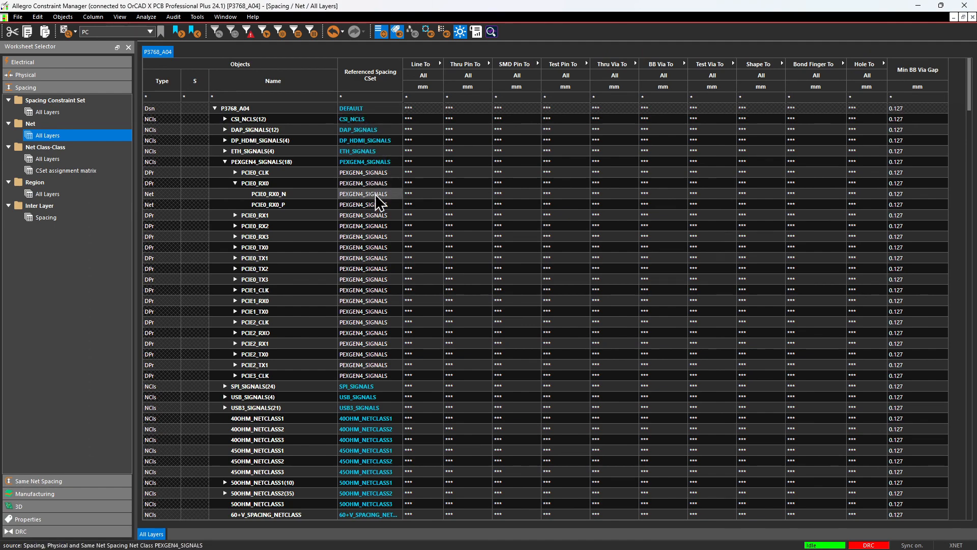
pyautogui.click(226, 122)
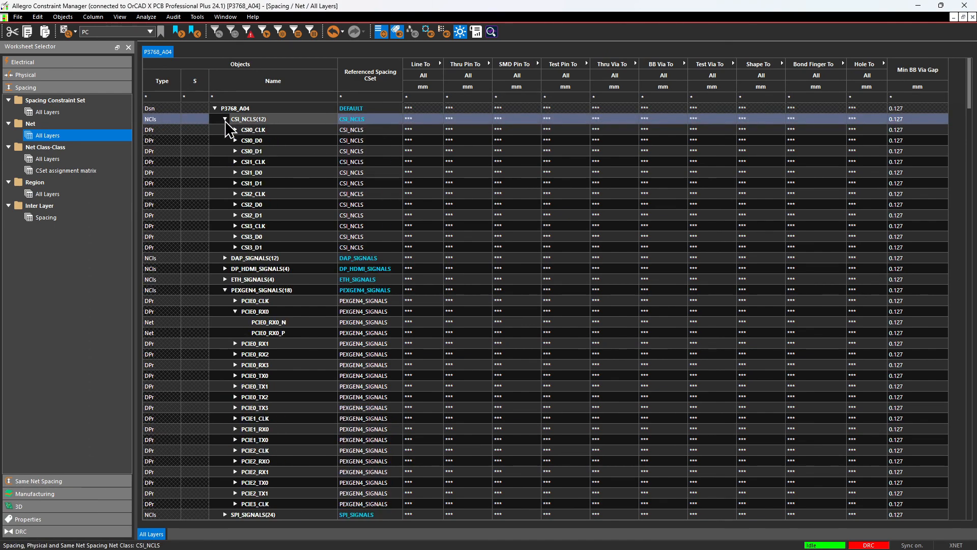
pyautogui.click(225, 121)
pyautogui.scroll(-10, 398, 265)
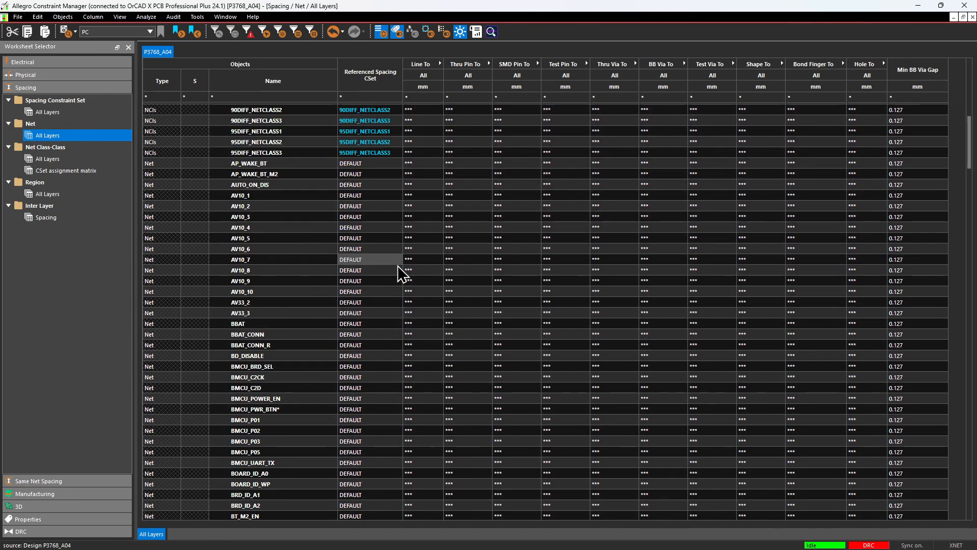
pyautogui.scroll(-5, 398, 265)
pyautogui.scroll(14, 398, 265)
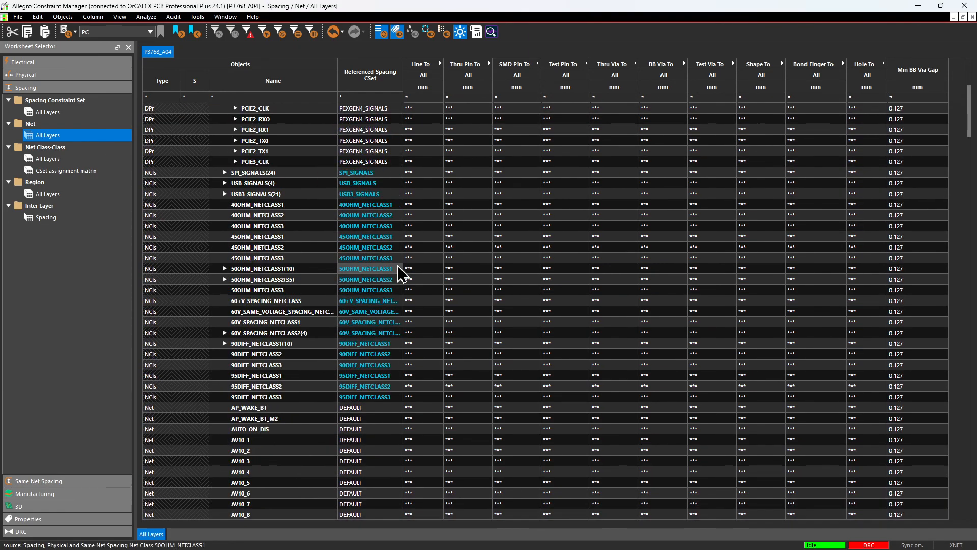
pyautogui.scroll(4, 398, 265)
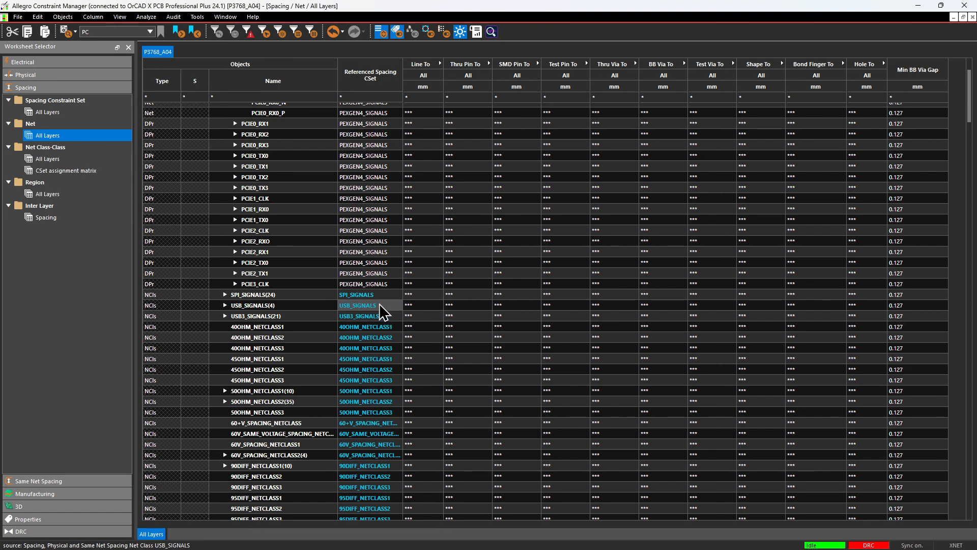
# Return to the spacing constraint sets' All Layers worksheet and collapse the Conductor group under CSI_NCLS.
pyautogui.click(51, 112)
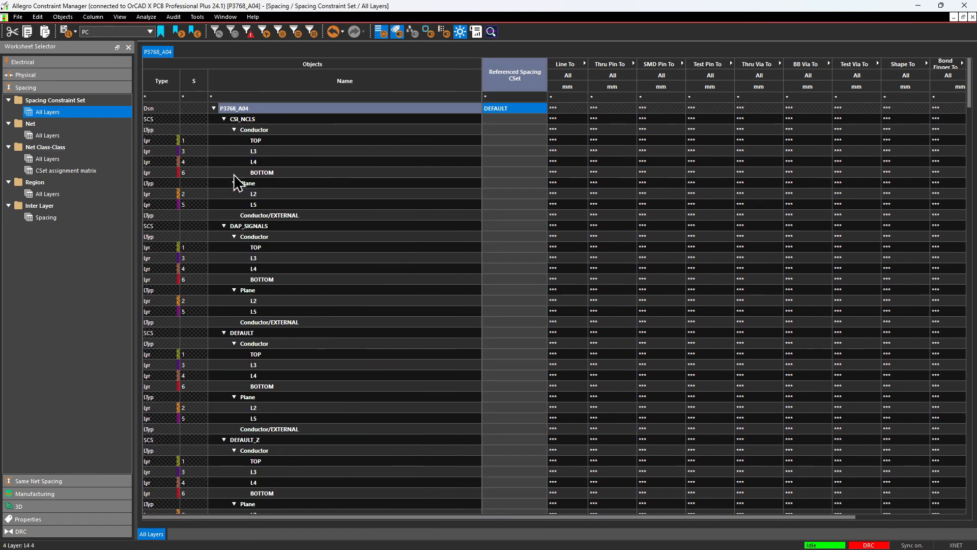
pyautogui.click(234, 130)
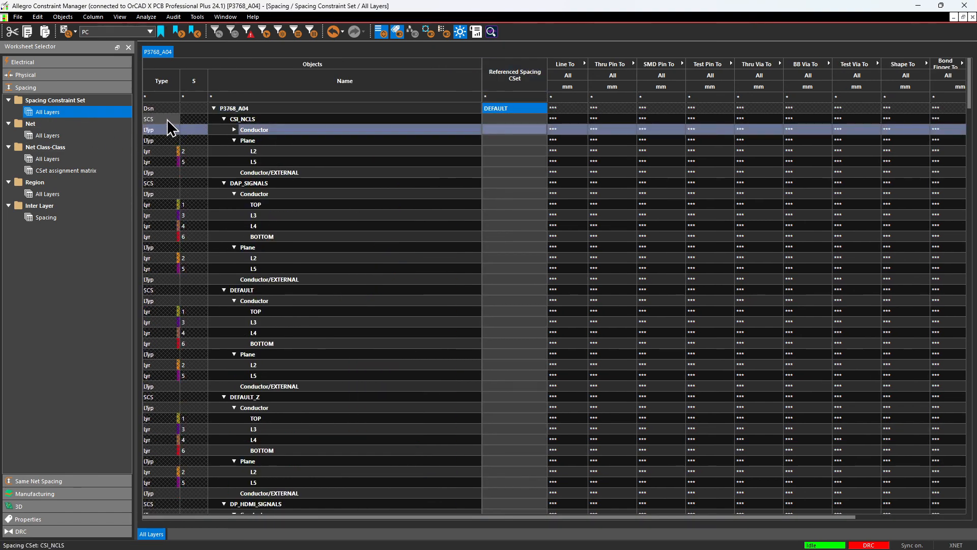
# Collapse the CSI_NCLS spacing constraint set, expand the Line To columns, and examine line spacing values per layer across the remaining constraint sets.
pyautogui.click(224, 119)
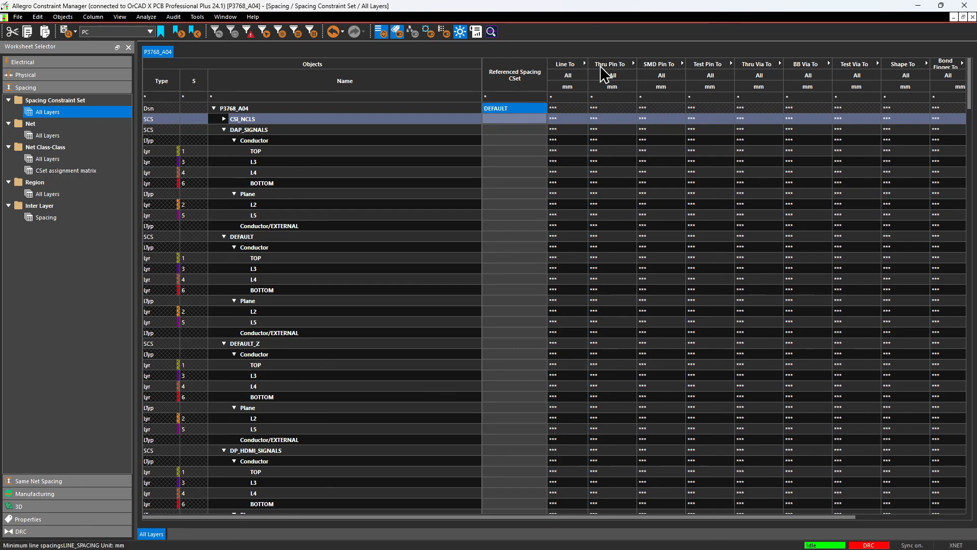
pyautogui.click(585, 64)
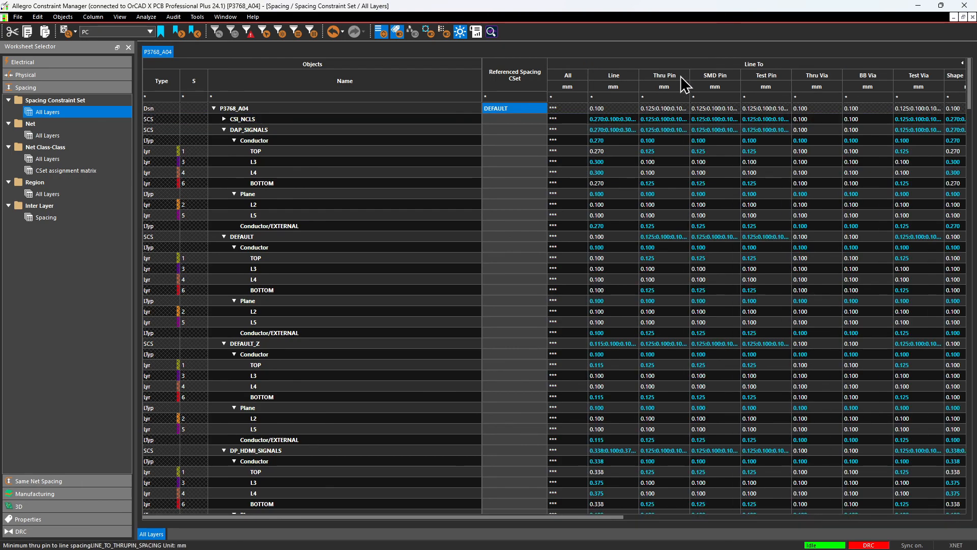
pyautogui.scroll(-13, 679, 349)
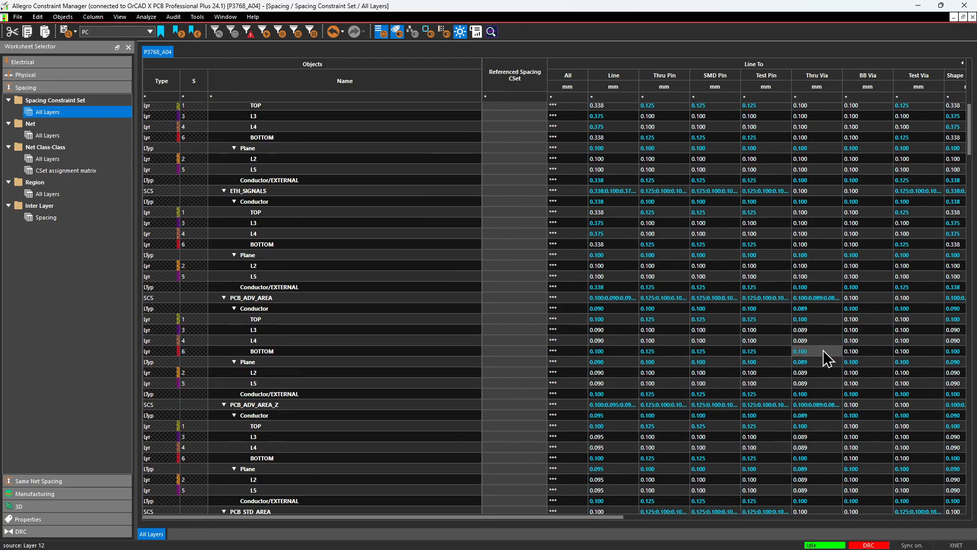
pyautogui.scroll(-5, 408, 453)
pyautogui.scroll(-6, 570, 403)
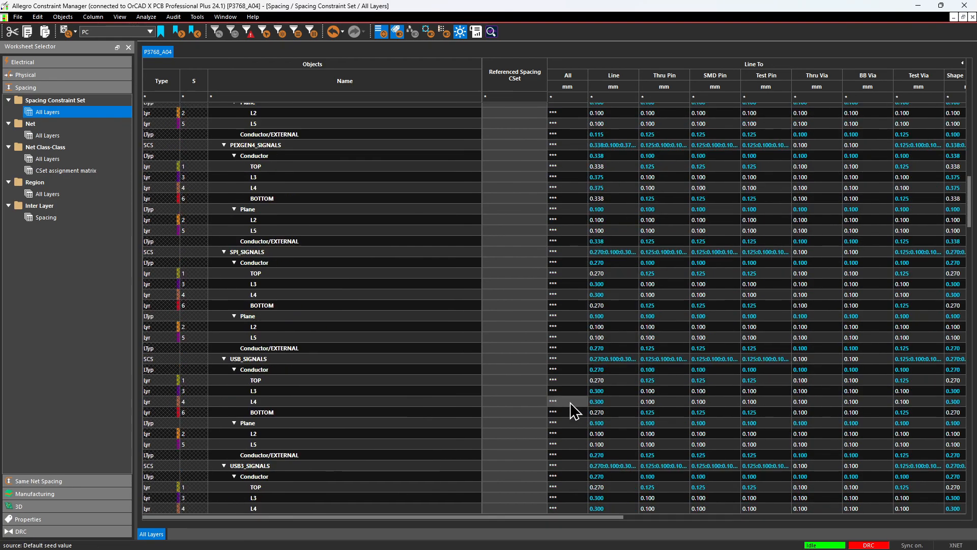
pyautogui.scroll(-20, 572, 400)
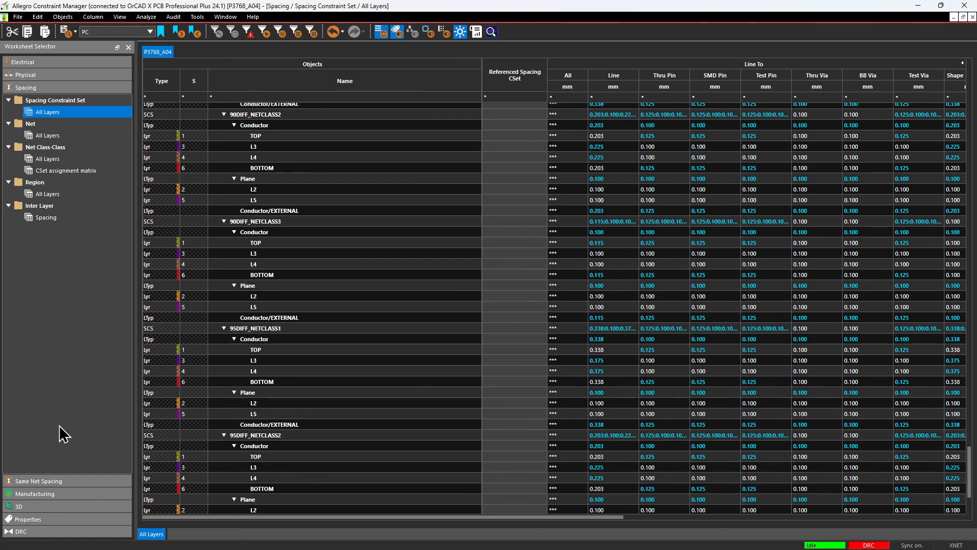
# View the same net spacing constraint sets for all layers, and list the worksheets available for the Manufacturing and 3D constraint domains.
pyautogui.click(56, 481)
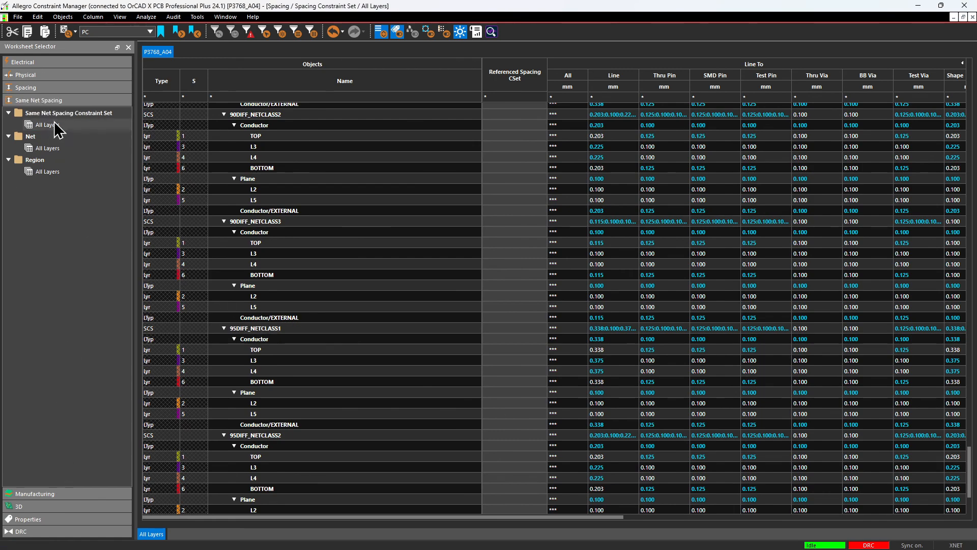
pyautogui.click(55, 125)
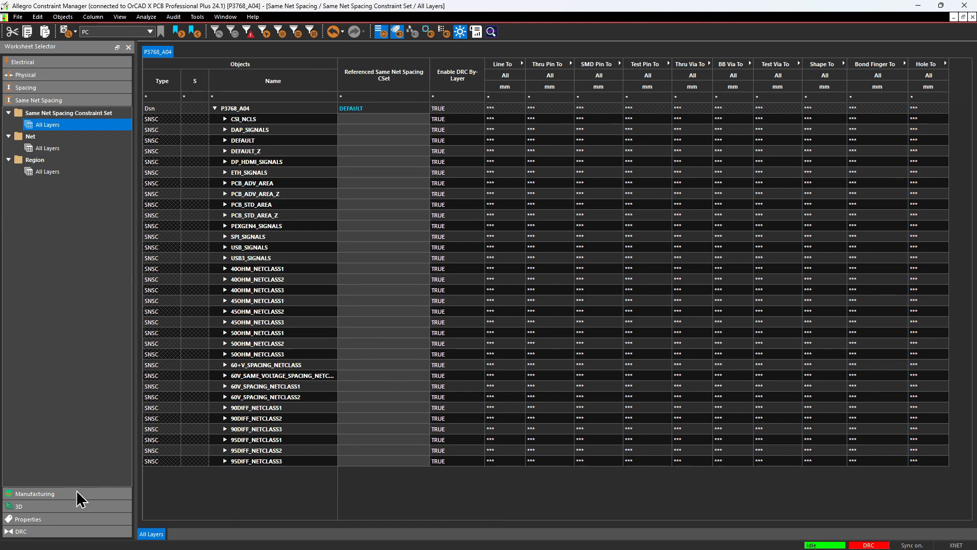
pyautogui.click(46, 494)
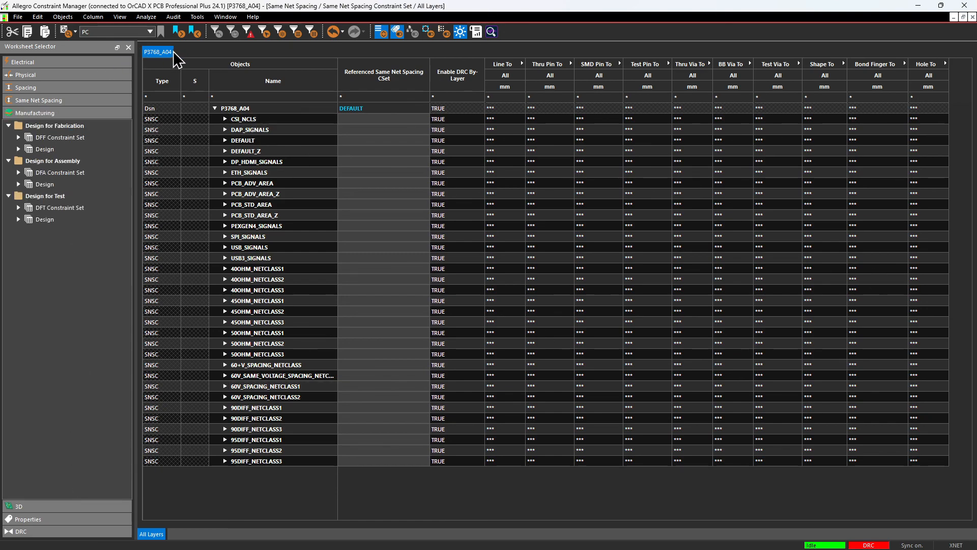
pyautogui.click(81, 507)
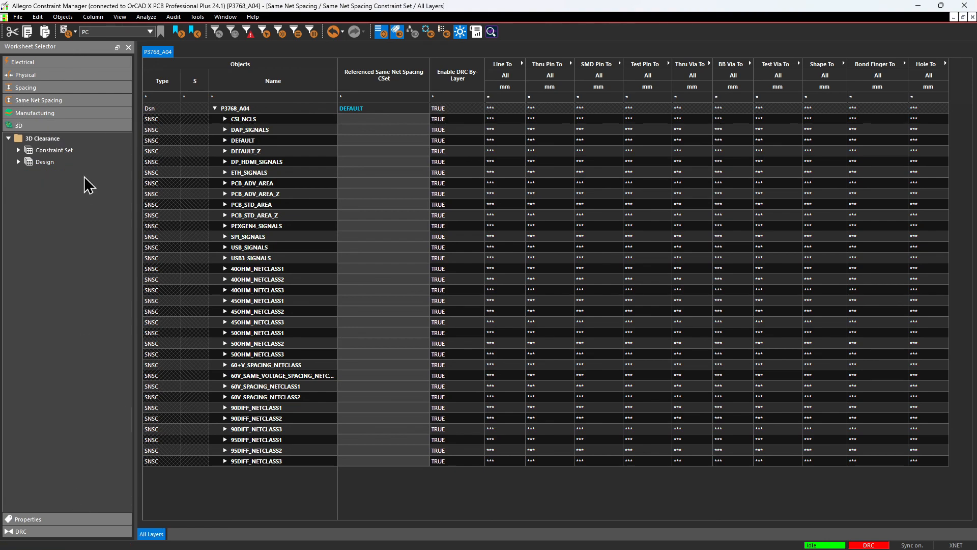